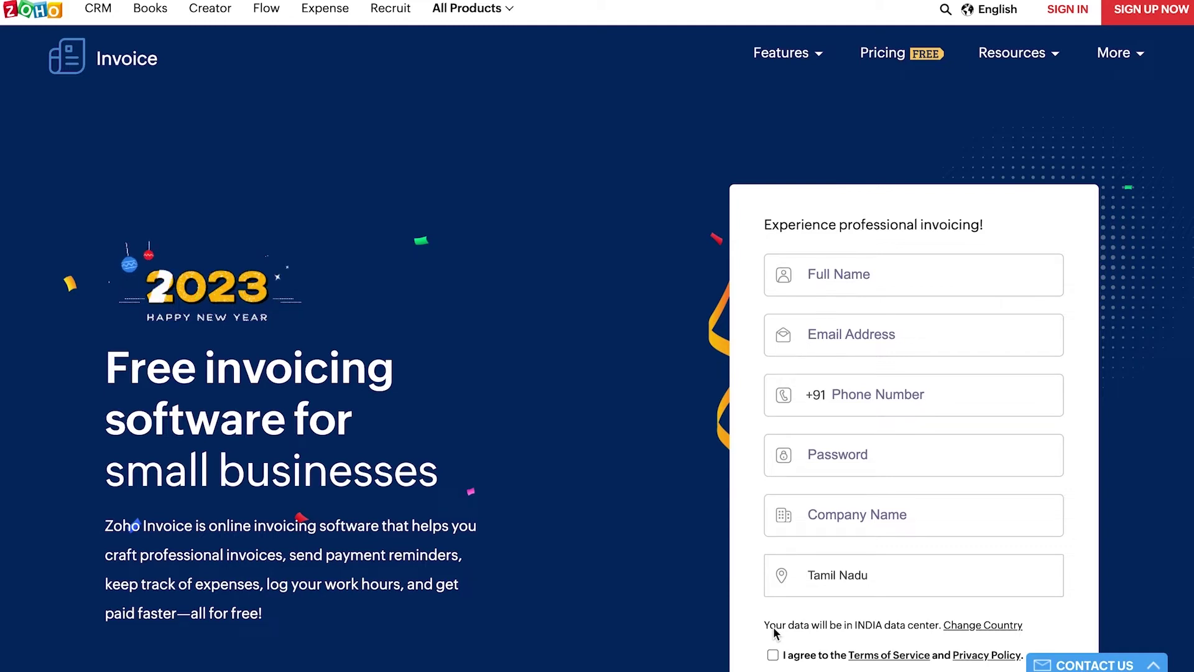
# Step: Sign up with the user's full name, e-mail, password and company ZYLKER ORGANIZATION, accepting the terms
pyautogui.click(1157, 14)
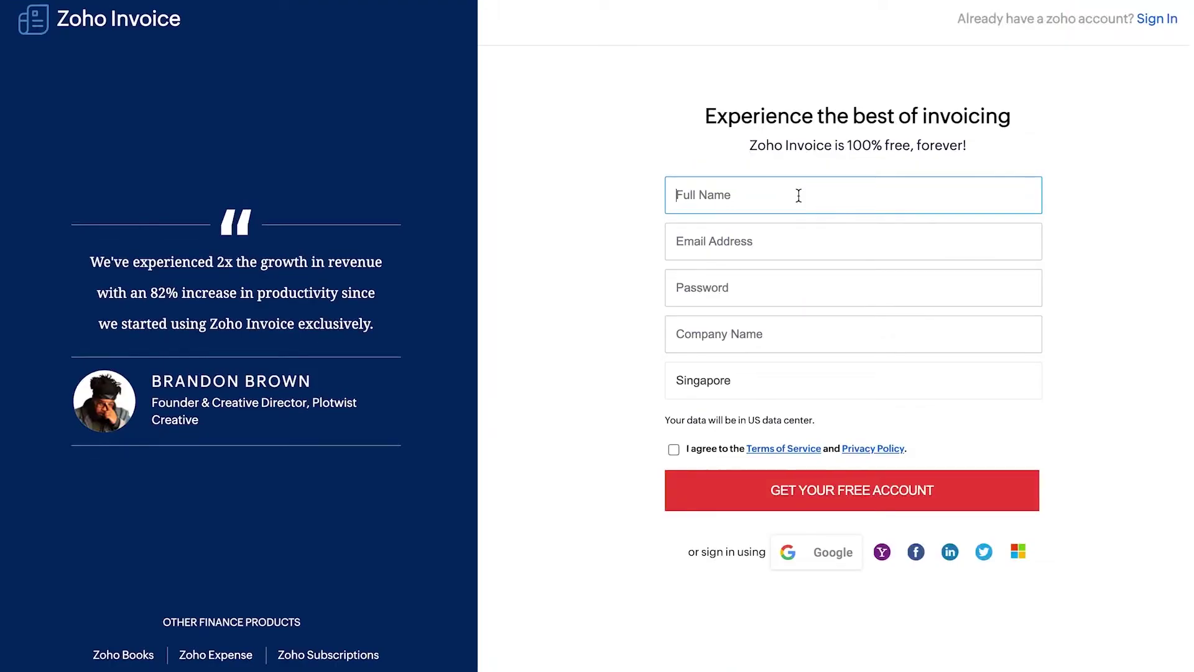
pyautogui.click(775, 231)
pyautogui.write('user@gmail.com')
pyautogui.click(767, 274)
pyautogui.write('password')
pyautogui.click(748, 328)
pyautogui.write('ZYLKER ORGANIZATION')
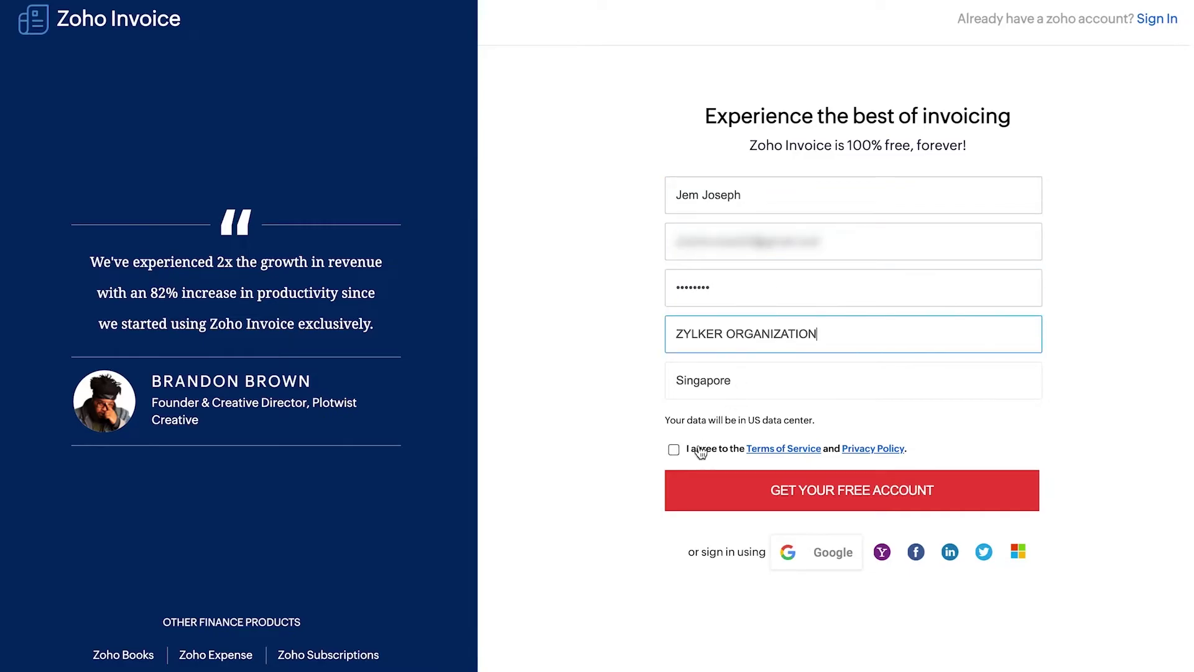
pyautogui.click(695, 450)
pyautogui.click(723, 487)
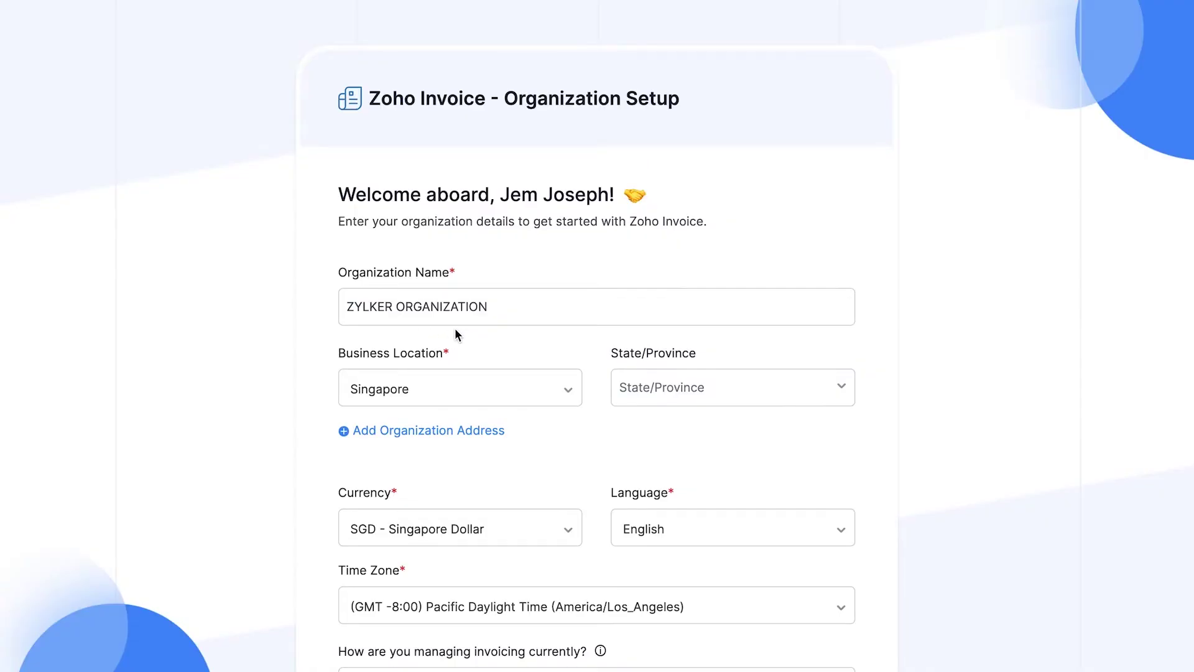
pyautogui.scroll(-2, 456, 335)
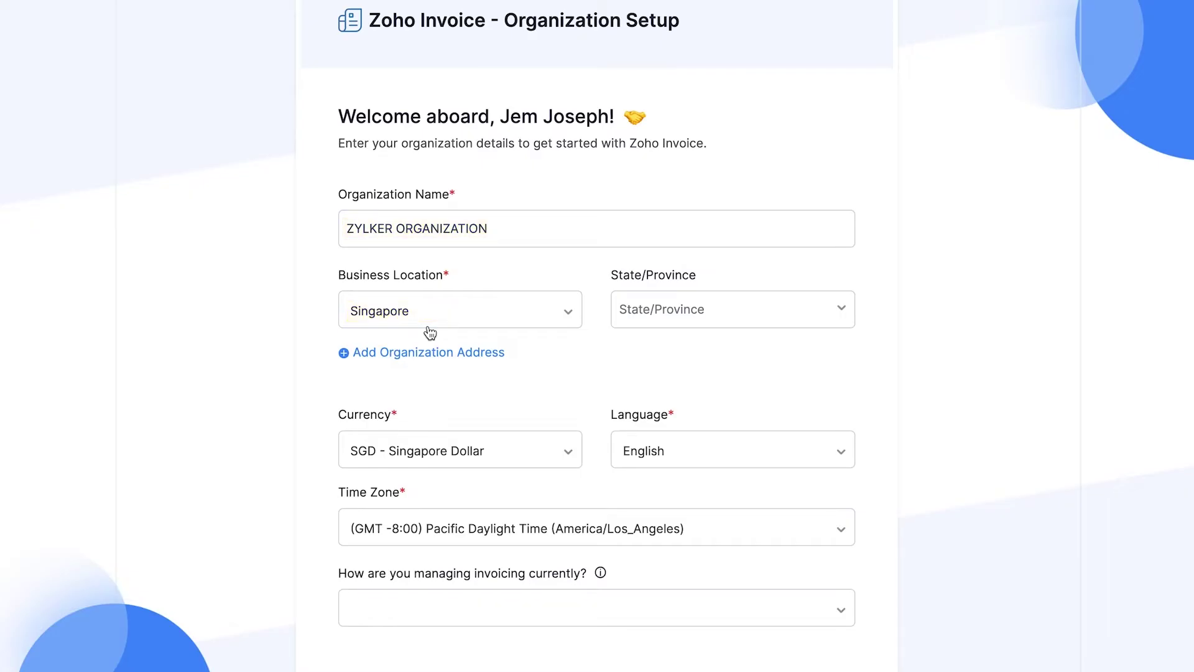
pyautogui.scroll(-1, 430, 333)
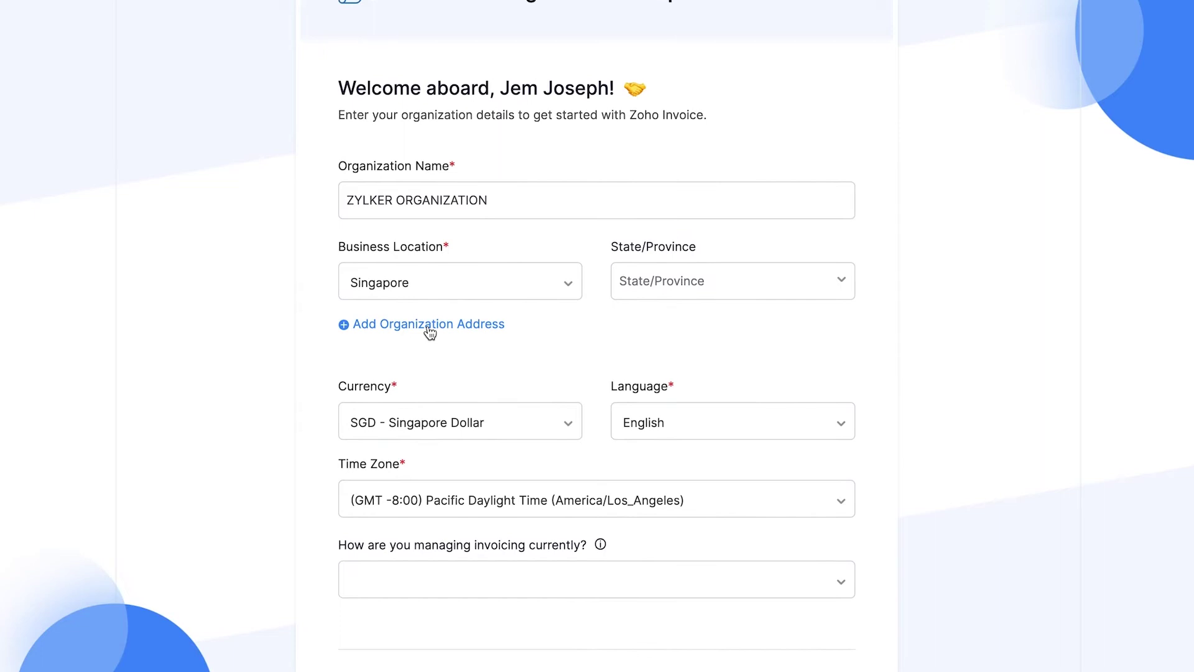
pyautogui.click(430, 333)
pyautogui.click(428, 331)
pyautogui.write('Marlow Street, Clife Parkview')
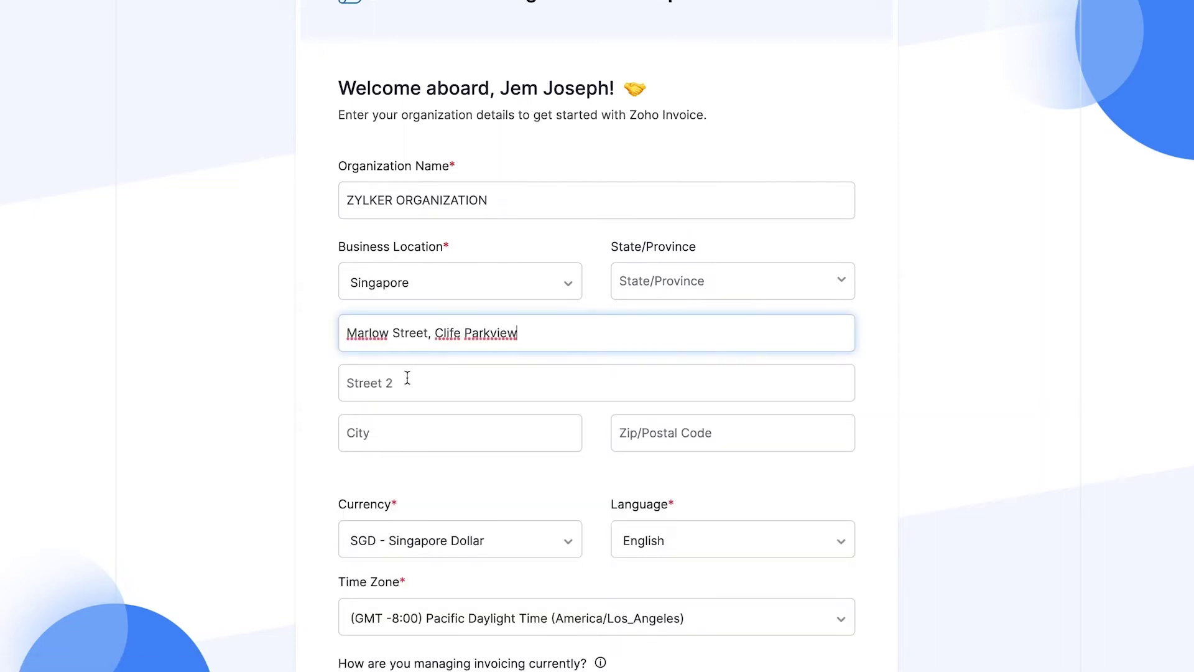
pyautogui.click(408, 378)
pyautogui.write('Singapore')
pyautogui.click(645, 437)
pyautogui.write('059020')
# Step: Submit the organization setup with Get Started to reach the dashboard
pyautogui.scroll(-2, 636, 442)
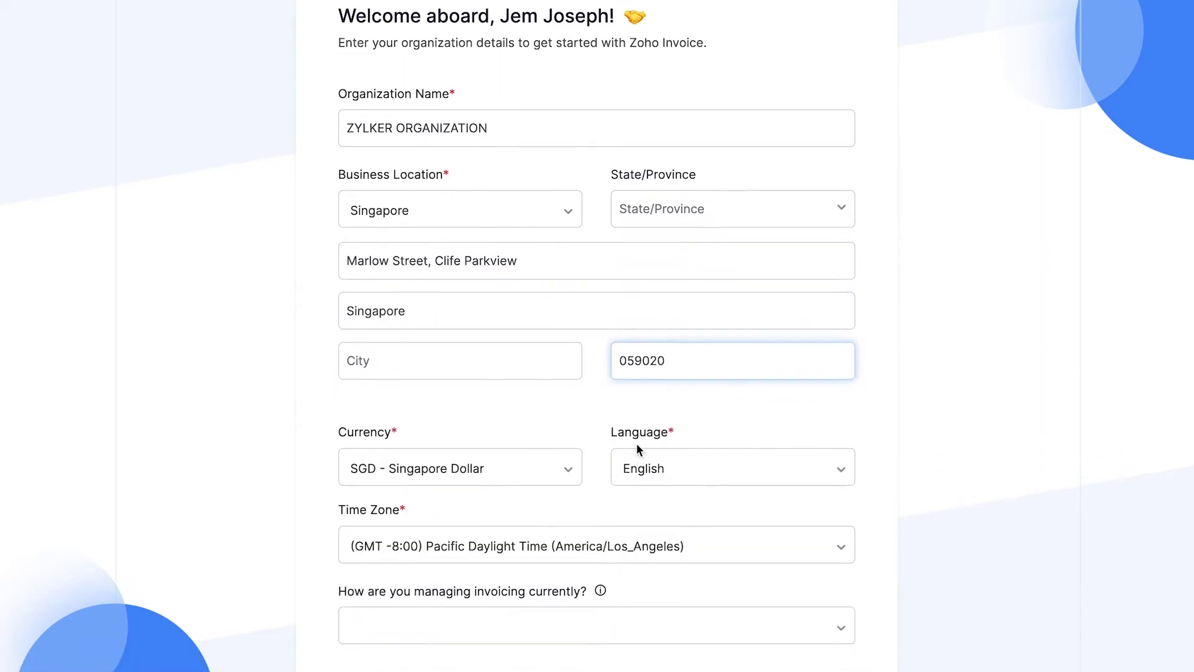
pyautogui.scroll(-2, 475, 487)
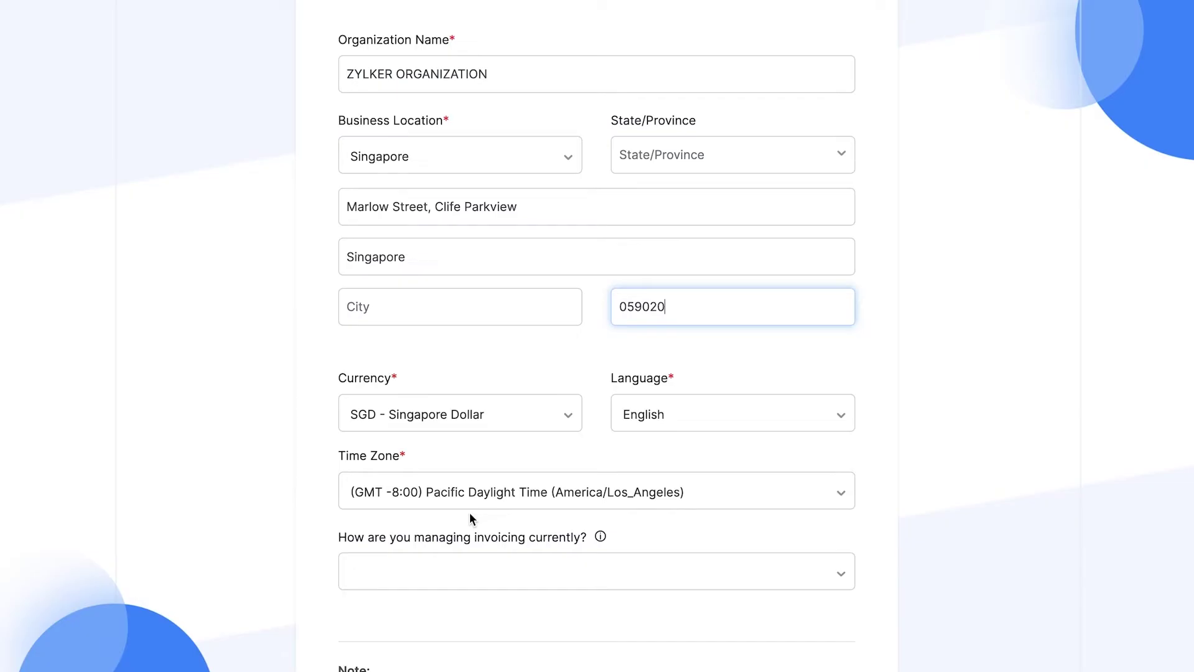
pyautogui.scroll(-5, 469, 512)
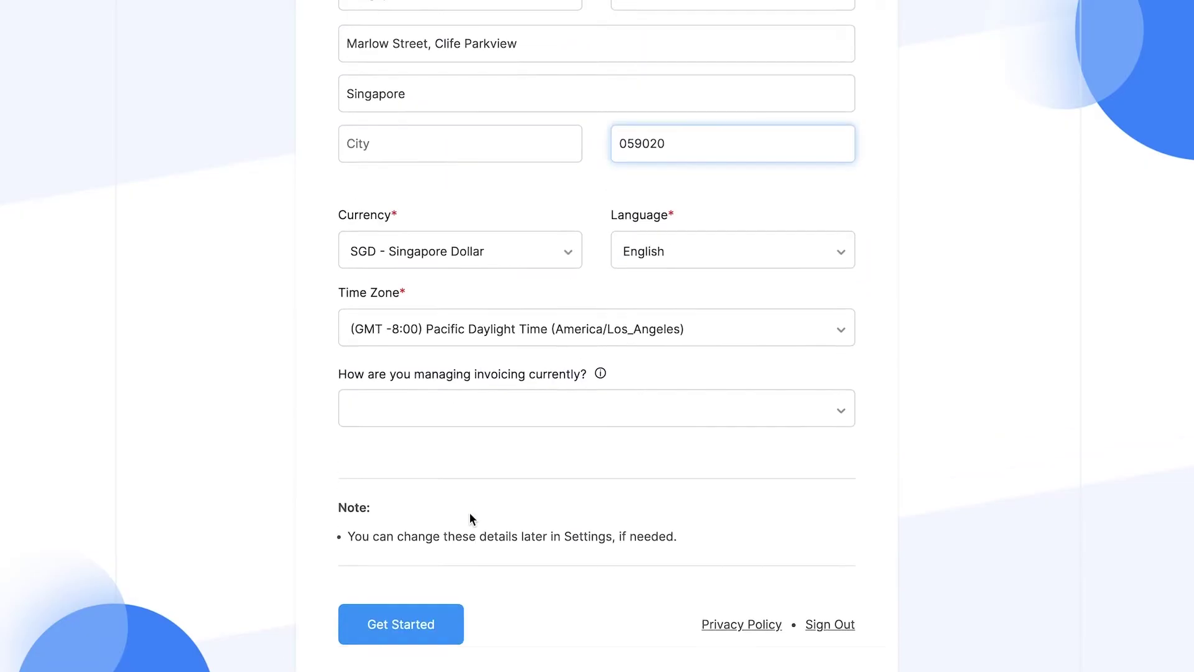
pyautogui.click(445, 610)
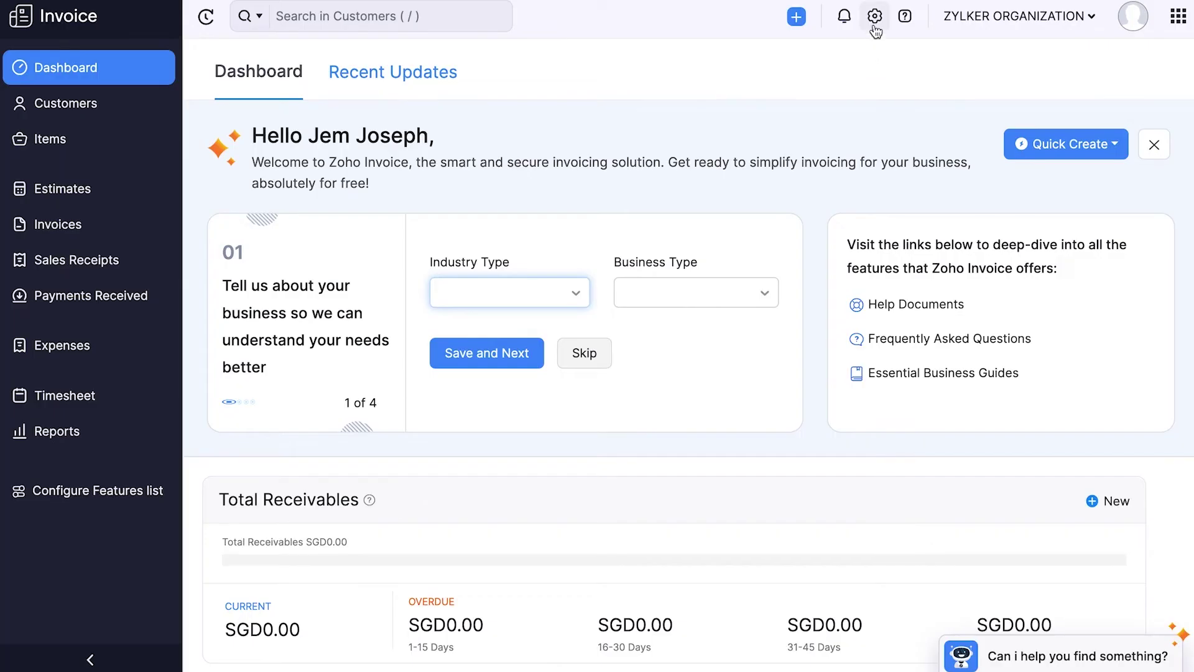
# Step: Open Organization Profile from the Settings gear panel and review it
pyautogui.click(874, 17)
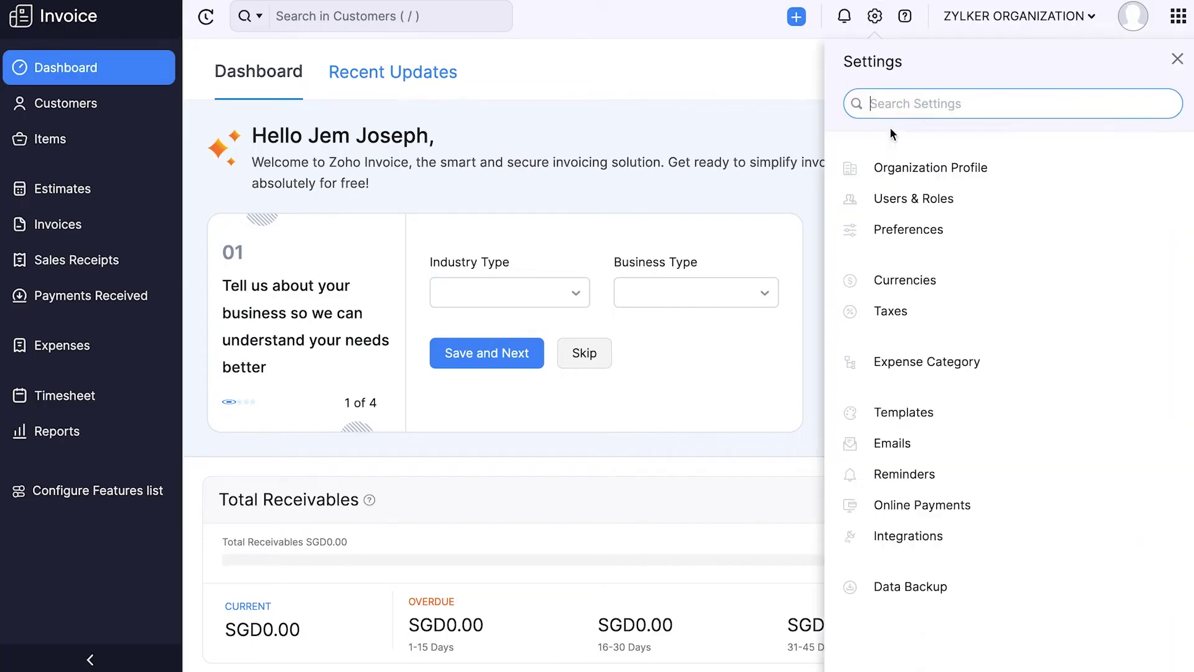
pyautogui.click(896, 168)
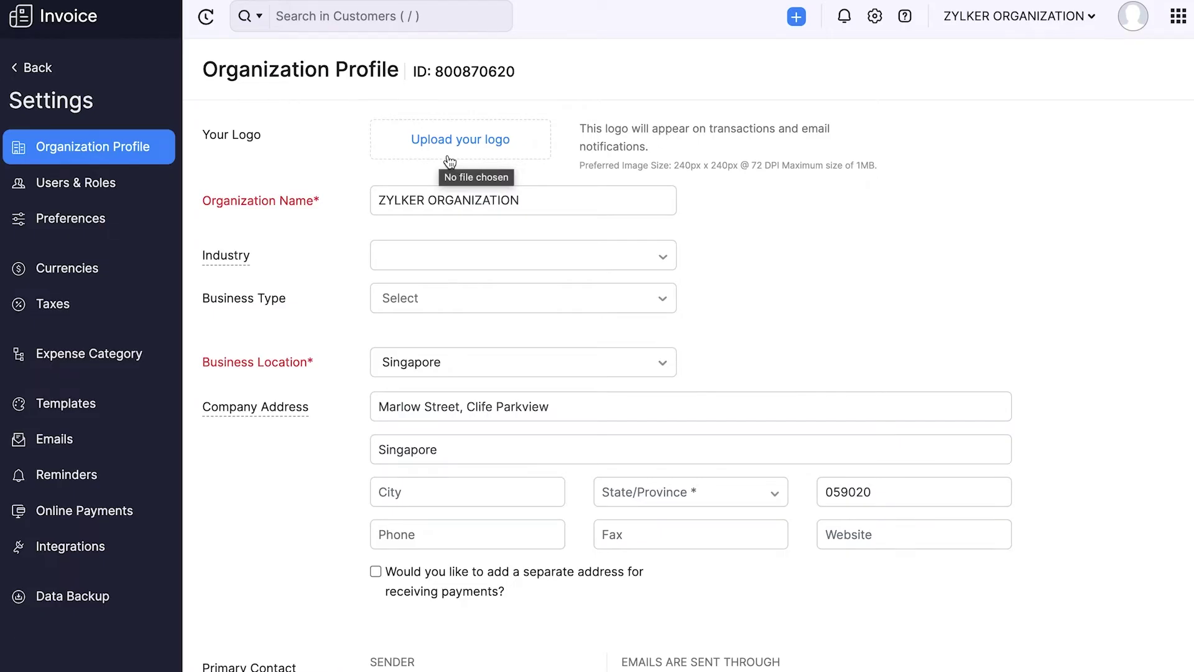
pyautogui.scroll(-1, 449, 161)
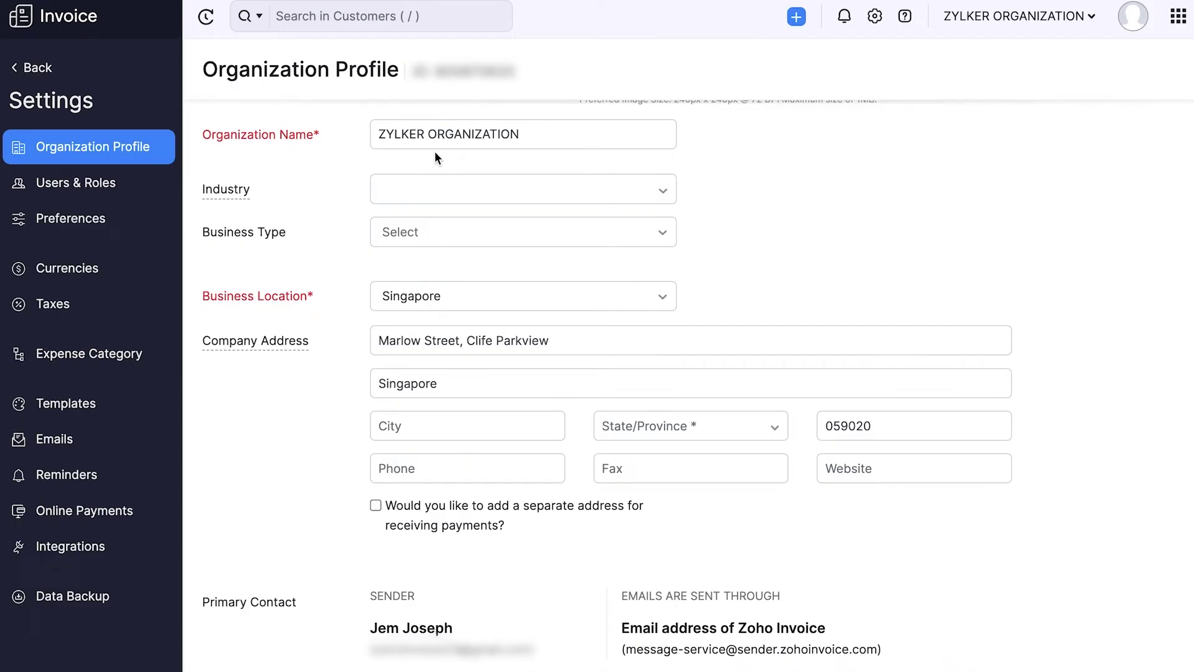
# Step: Set the organization's industry to Manufacturing, searching with 'manu'
pyautogui.scroll(-1, 461, 155)
pyautogui.click(486, 156)
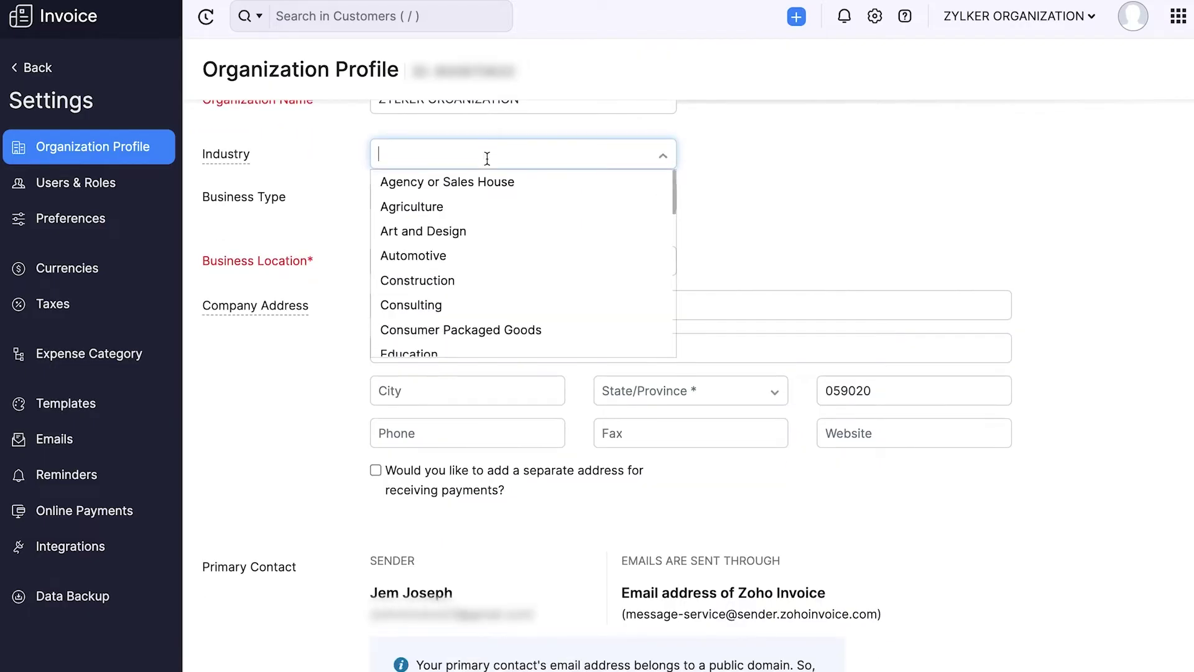
pyautogui.write('manu')
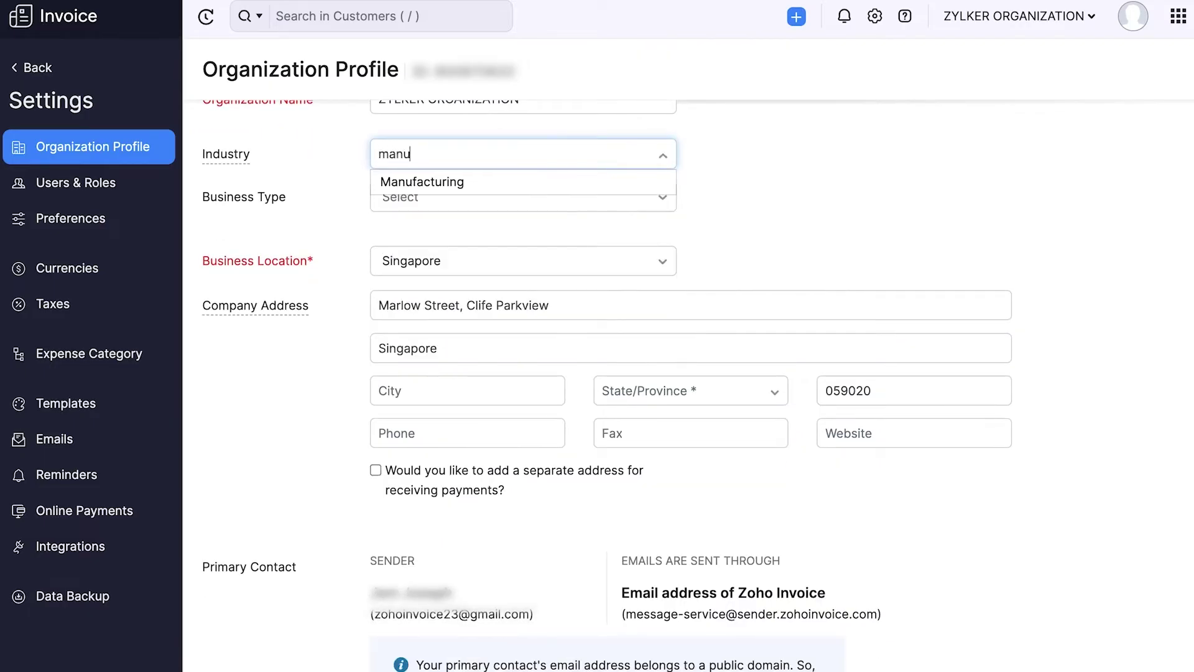
pyautogui.click(488, 180)
# Step: Set the business type to For-profit Business
pyautogui.scroll(-1, 492, 177)
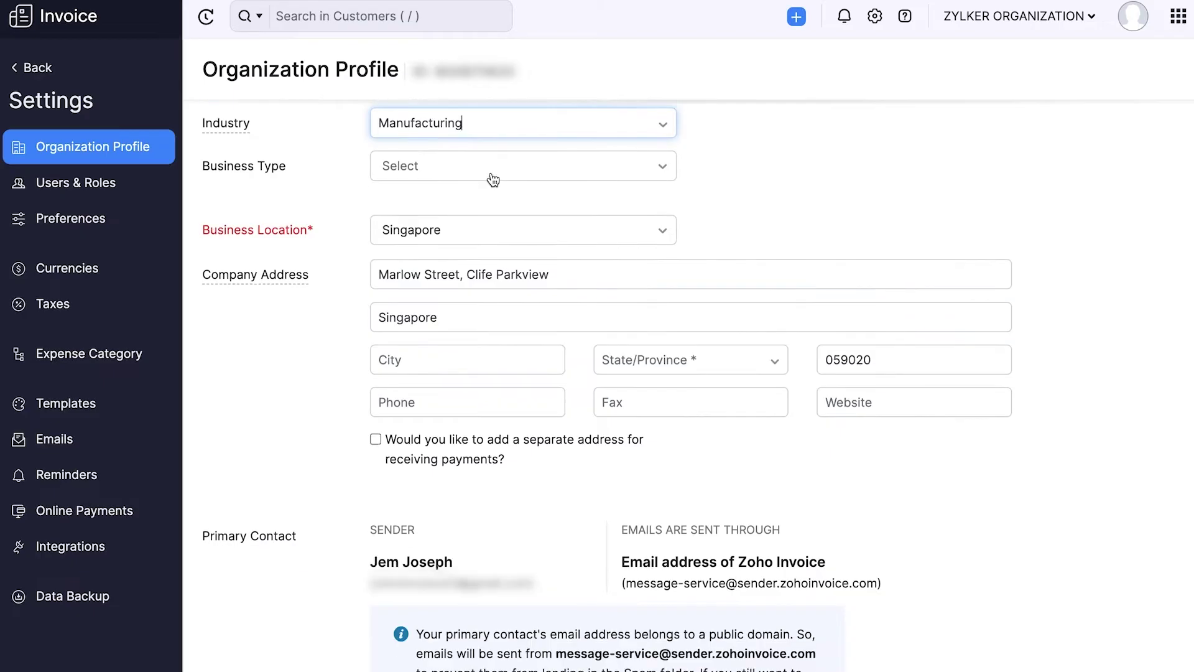
pyautogui.click(493, 180)
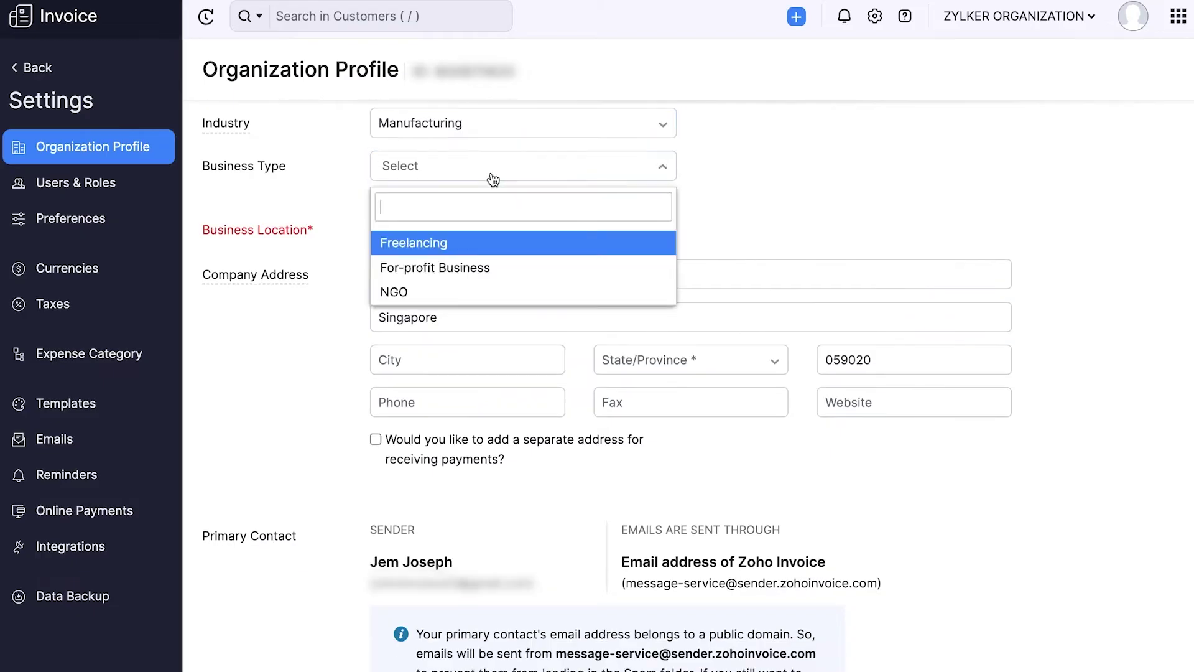
pyautogui.click(477, 266)
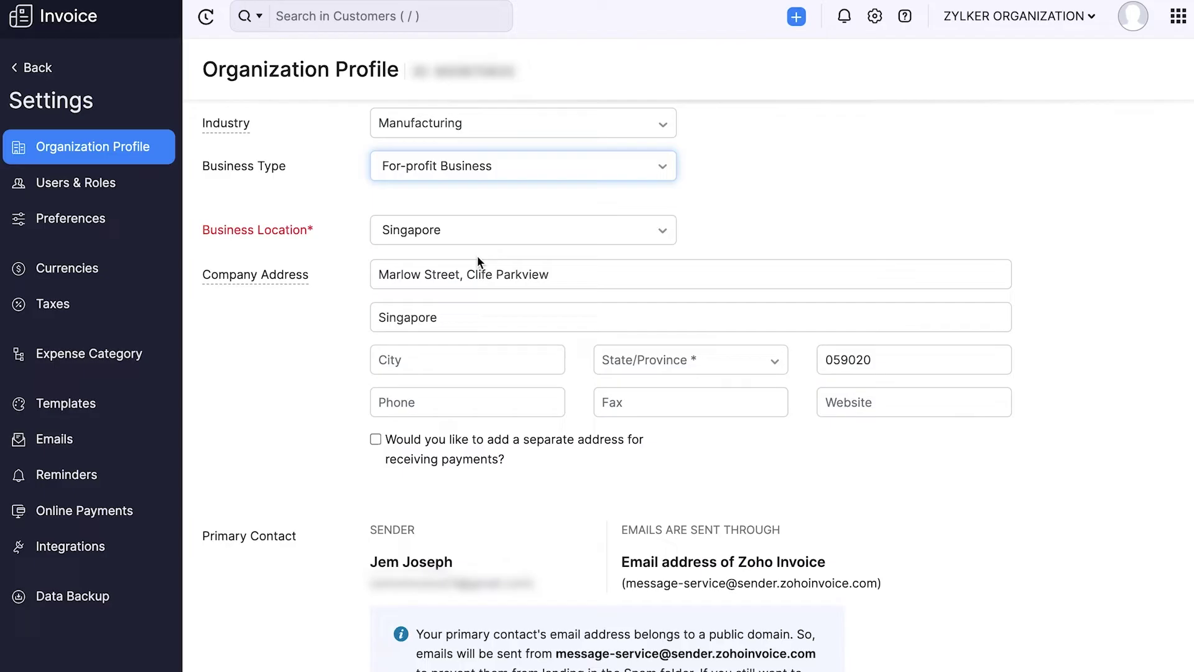
pyautogui.scroll(-1, 436, 320)
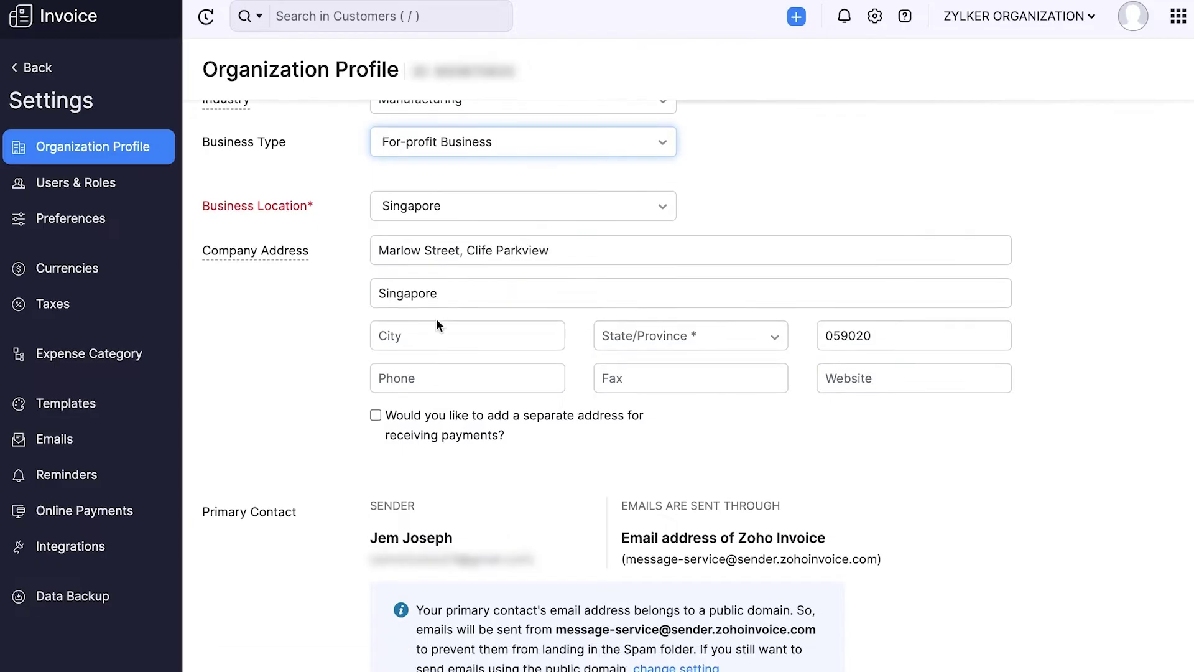
# Step: Enable a separate payment-receiving address and paste it into Address To Receive Payment
pyautogui.click(375, 416)
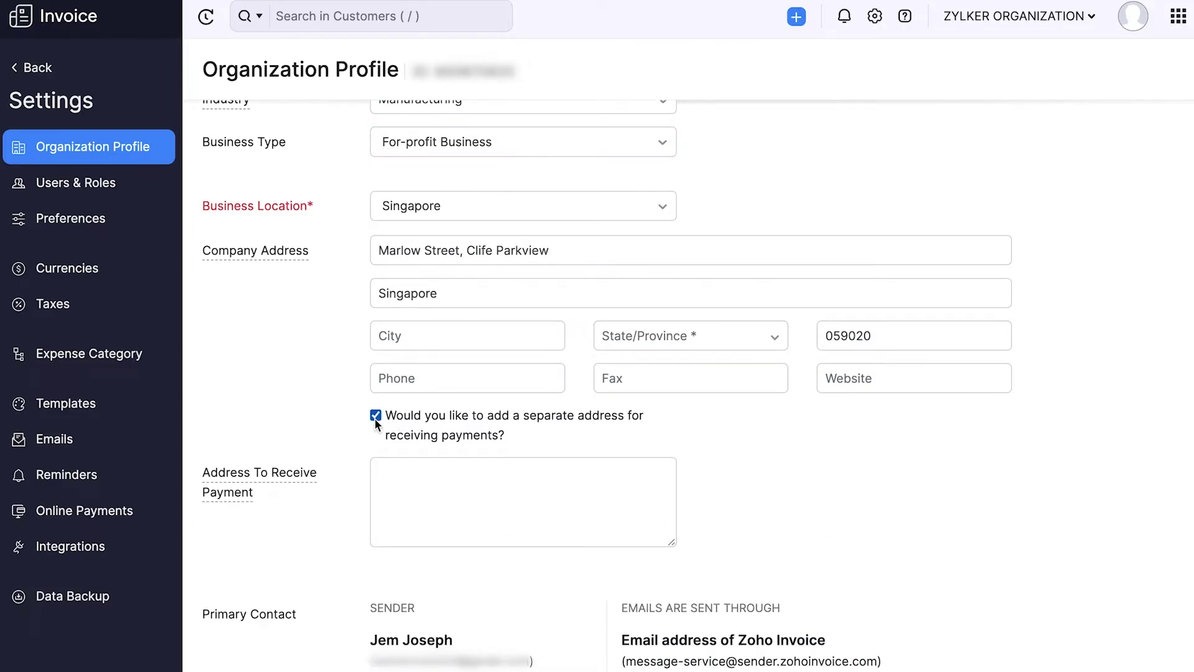
pyautogui.scroll(-1, 375, 418)
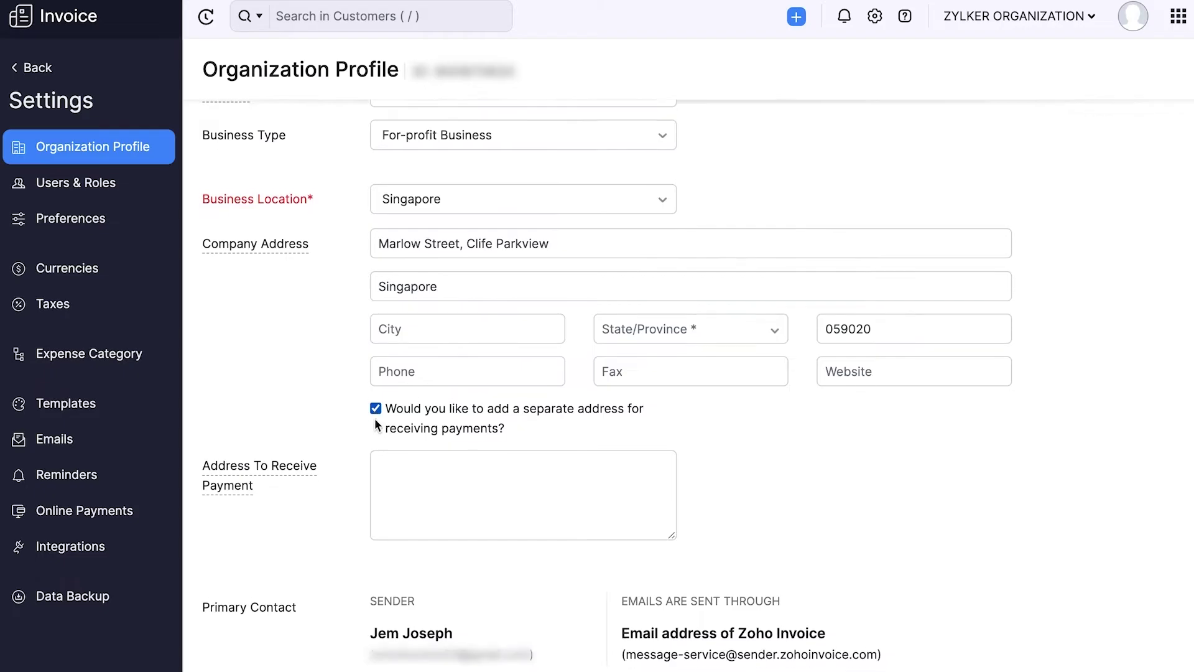
pyautogui.click(376, 423)
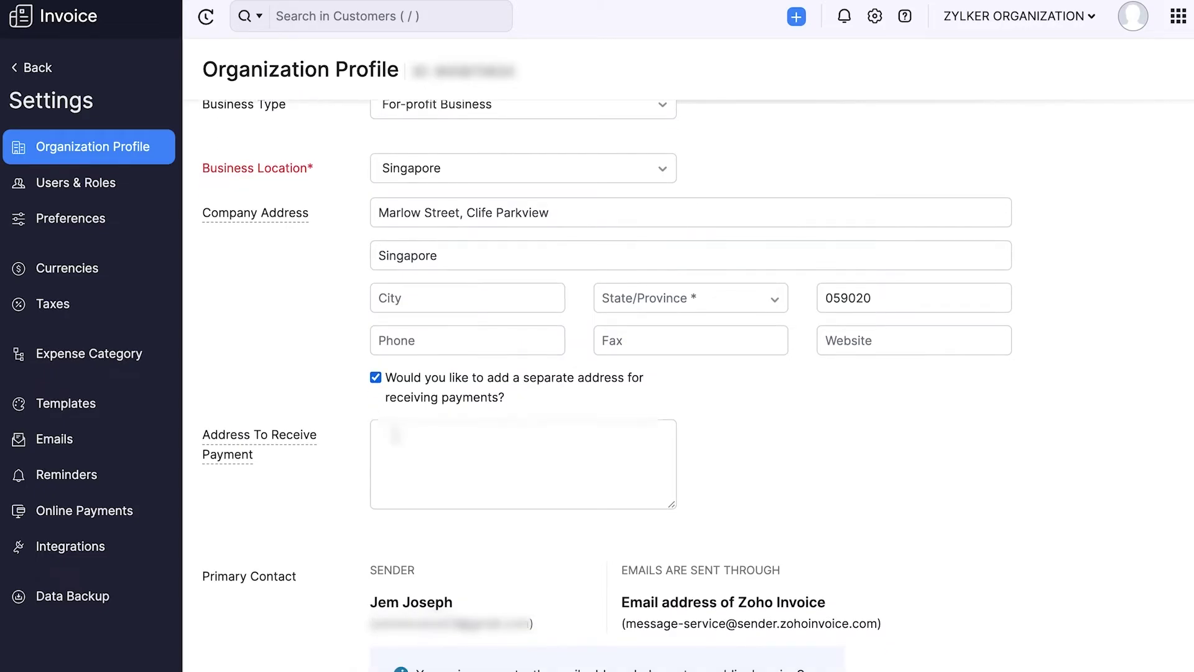
pyautogui.hotkey('ctrl', 'v')
pyautogui.scroll(-3, 385, 459)
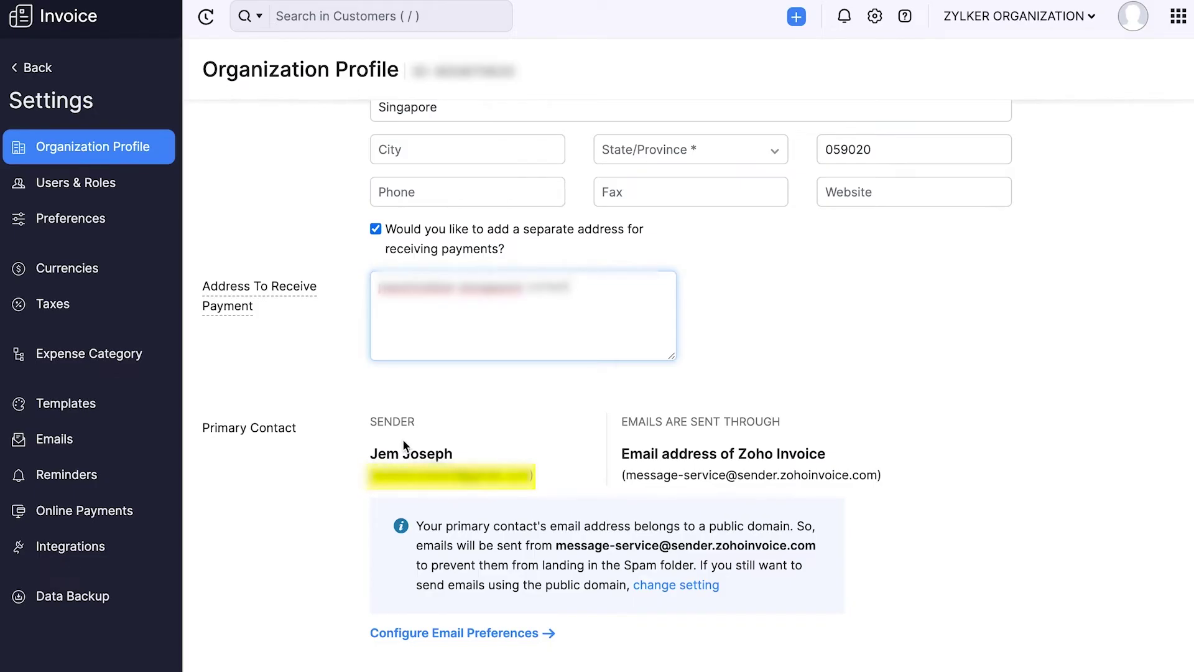
pyautogui.scroll(-2, 635, 437)
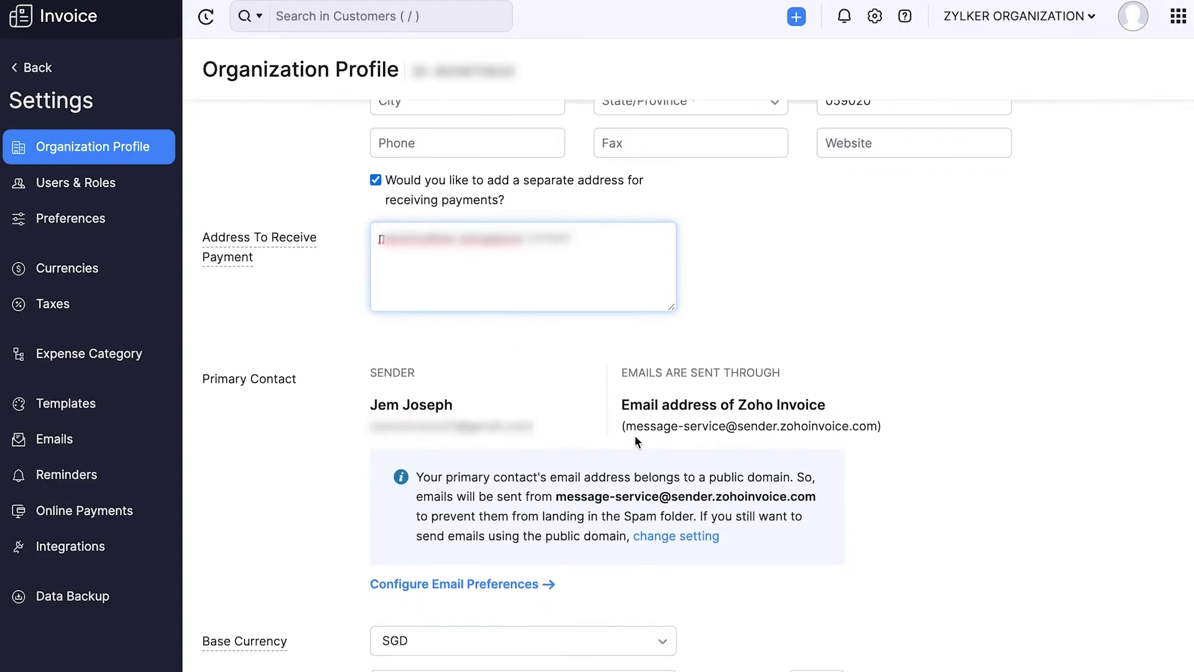
pyautogui.scroll(-3, 634, 435)
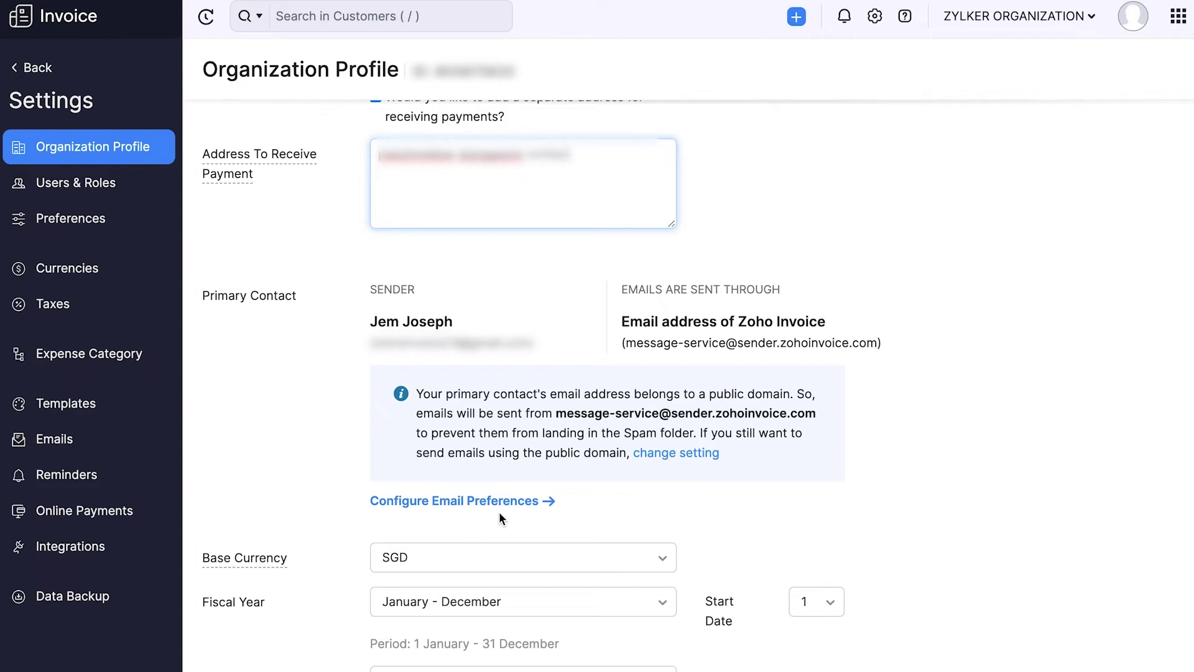
pyautogui.scroll(-3, 499, 517)
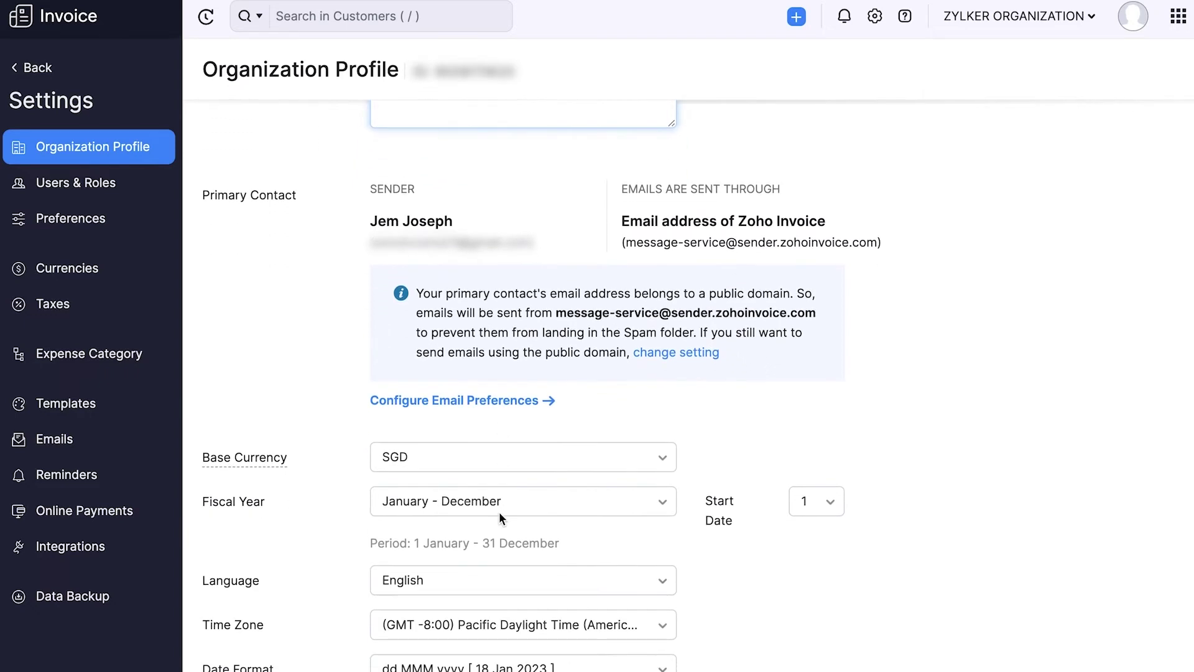
# Step: Keep the January - December fiscal year and choose the MM.dd.yy [ 01.18.23 ] date format
pyautogui.click(517, 505)
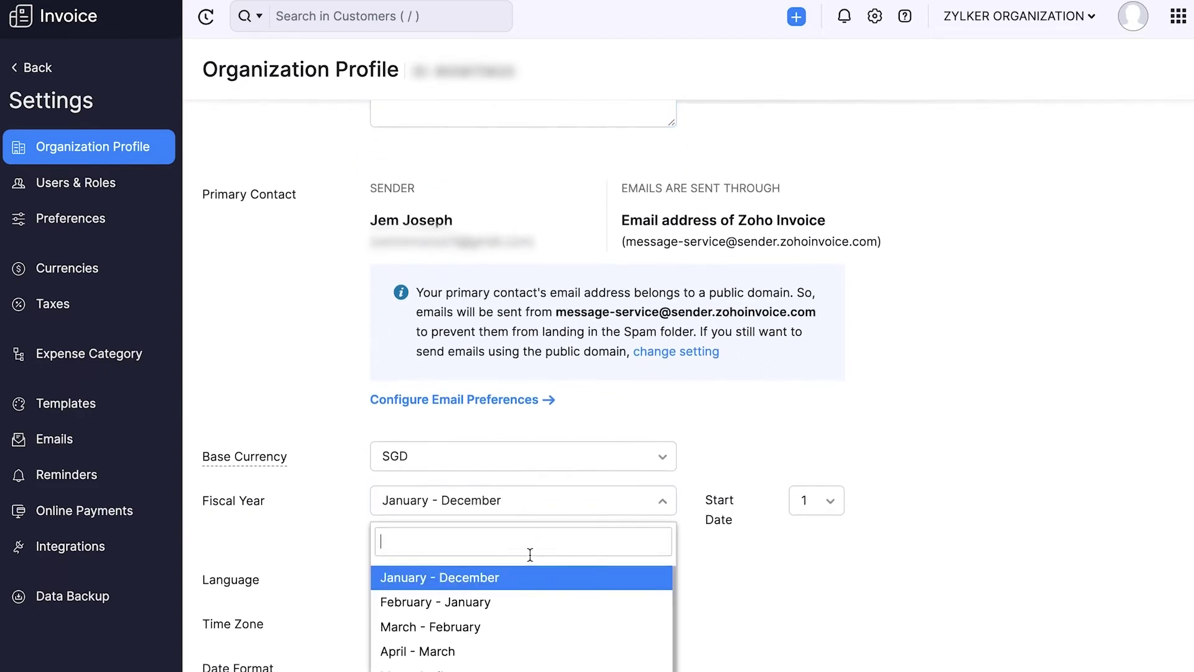
pyautogui.scroll(-5, 530, 554)
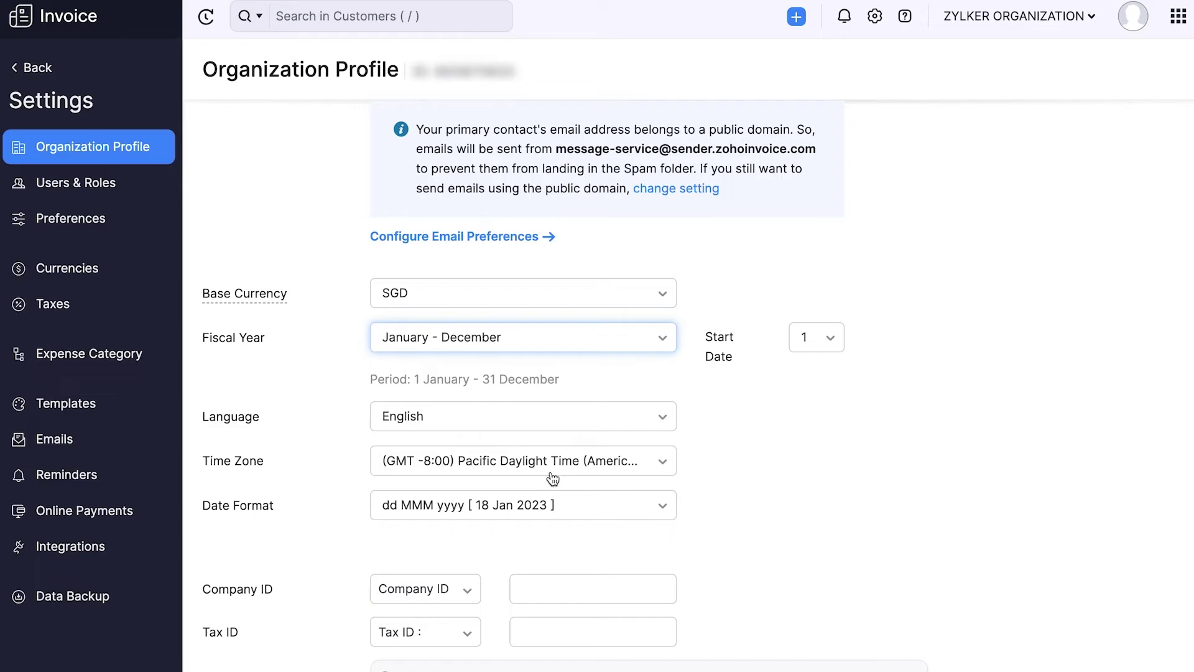
pyautogui.scroll(-2, 553, 478)
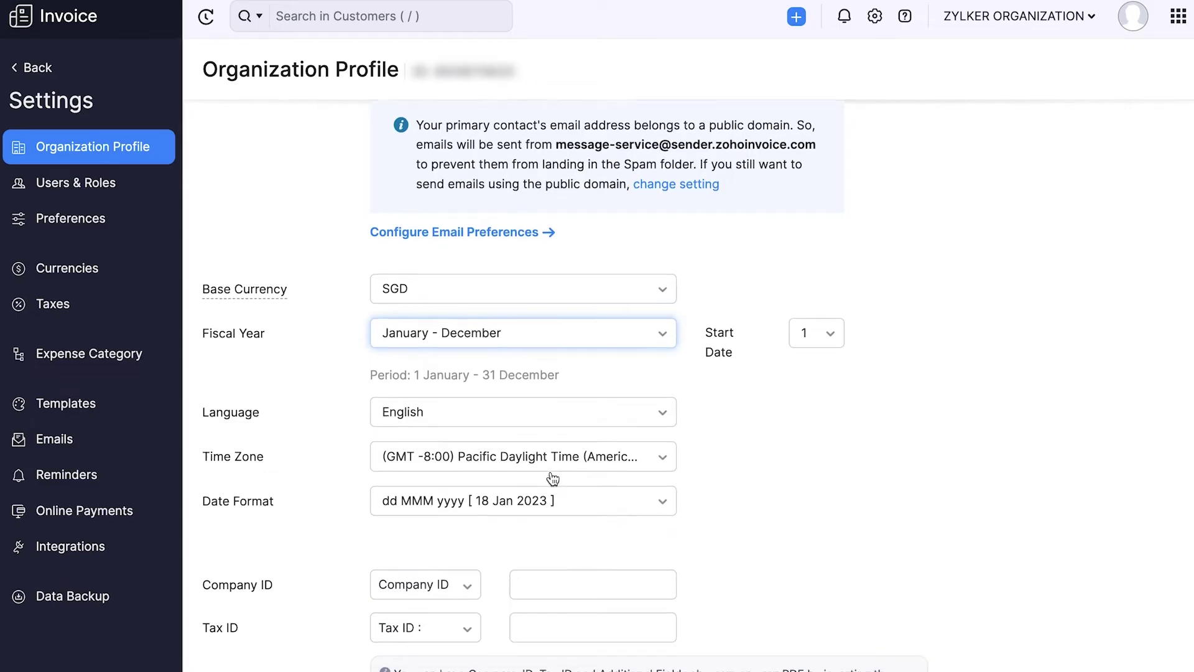
pyautogui.click(607, 449)
pyautogui.scroll(2, 576, 525)
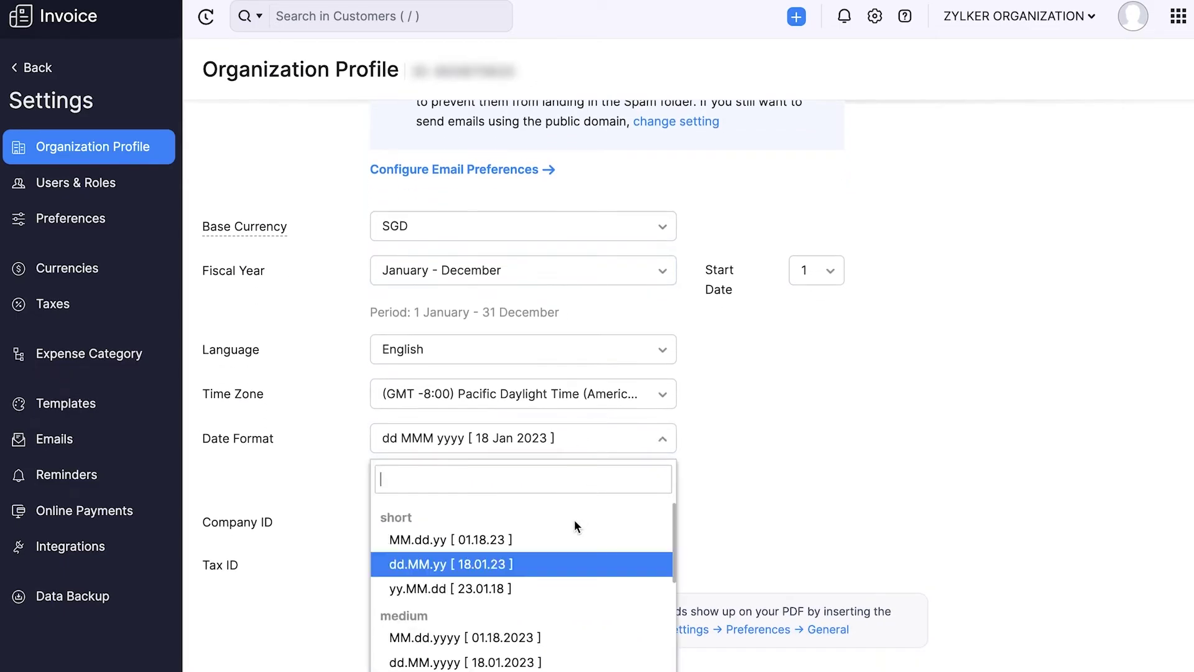
pyautogui.click(565, 540)
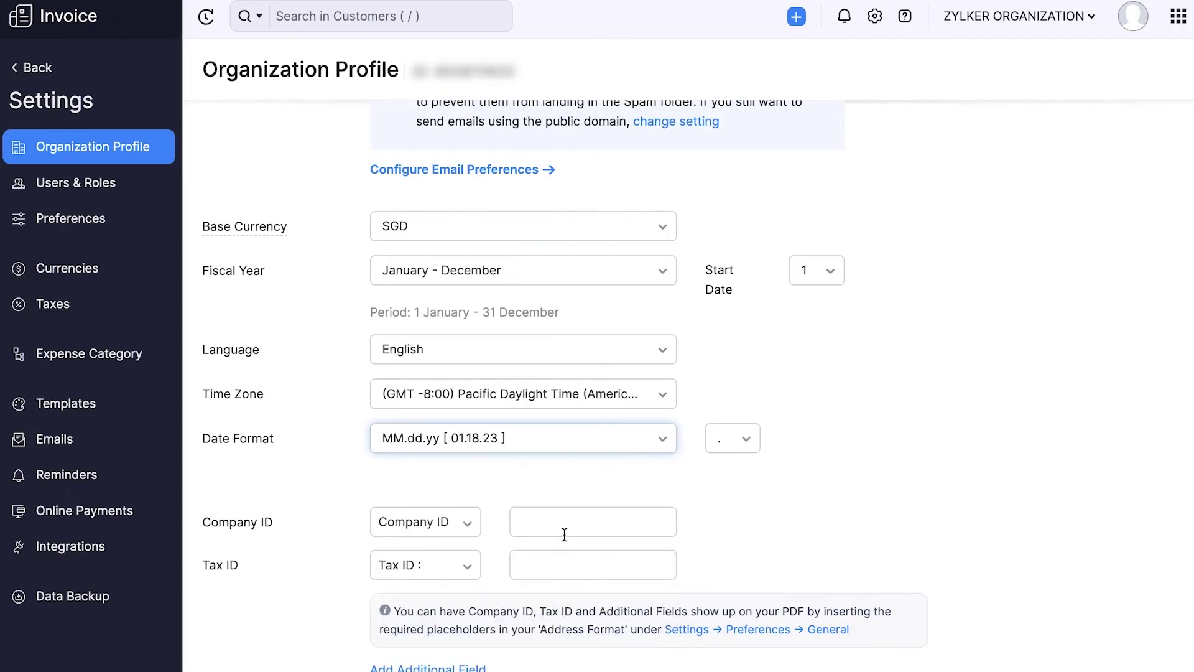
pyautogui.scroll(-2, 562, 533)
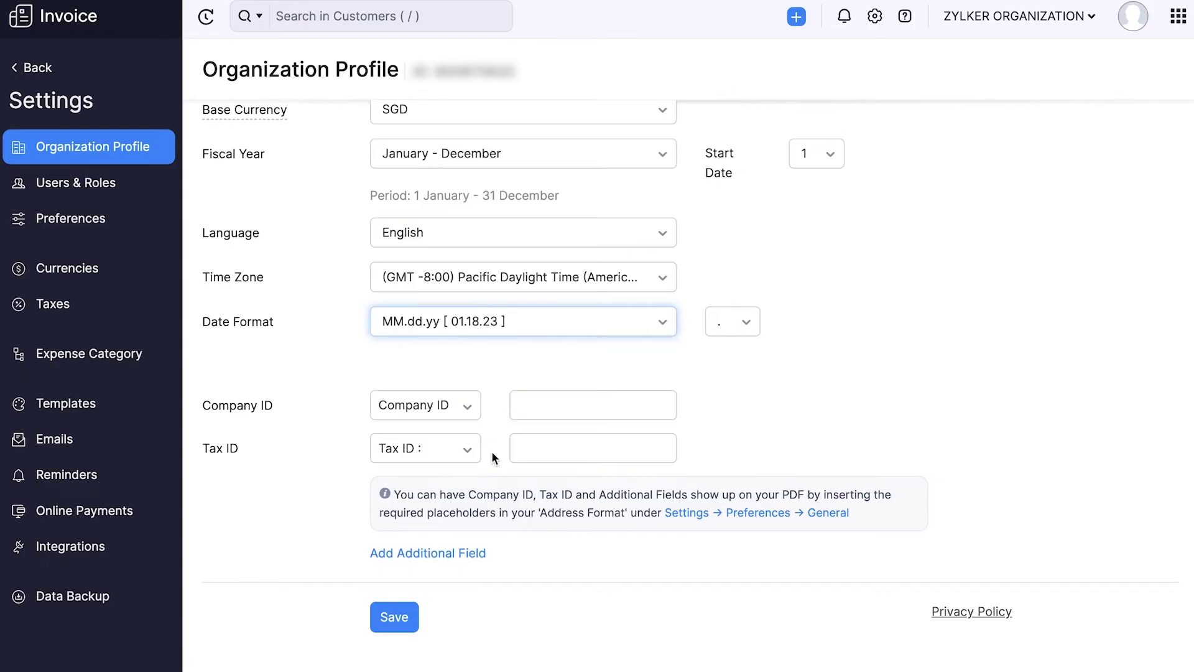
pyautogui.scroll(-1, 409, 560)
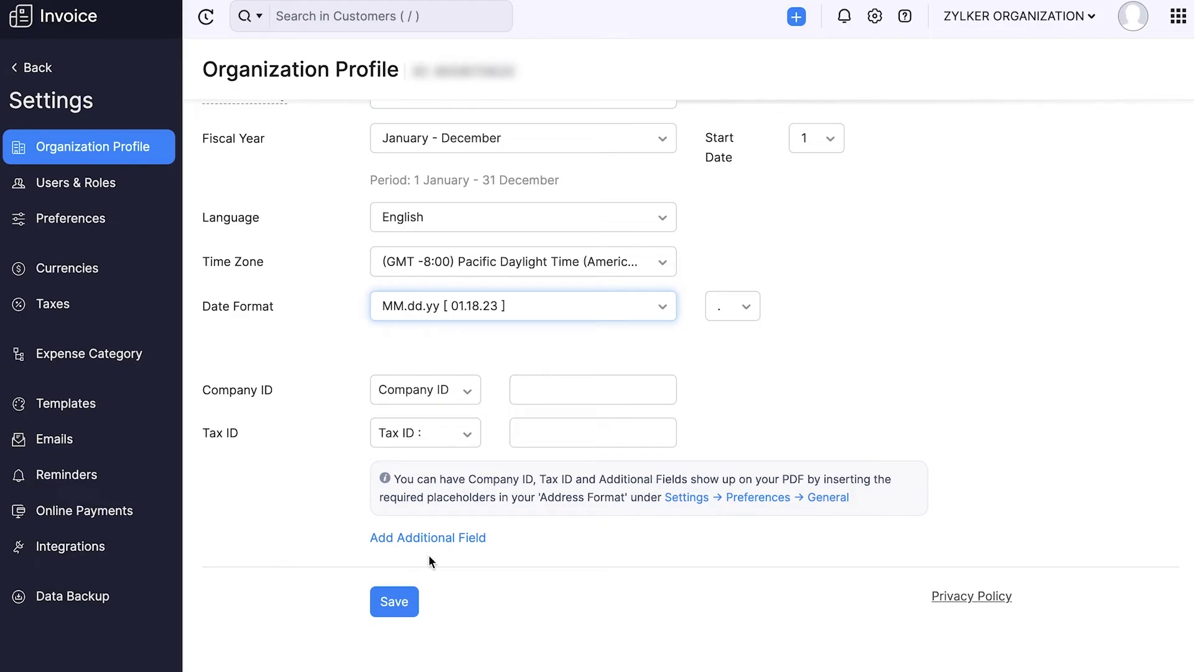
# Step: Save the organization profile changes
pyautogui.click(393, 613)
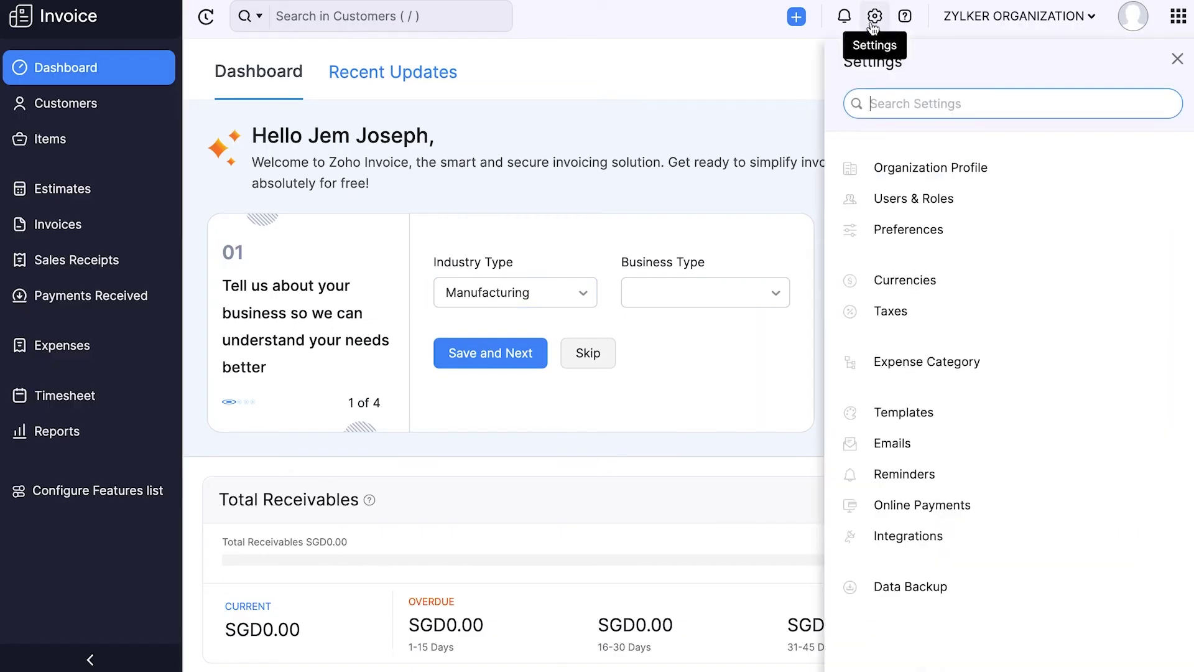
# Step: Create and save an 8% compound tax named Standard Rate under Taxes
pyautogui.click(885, 309)
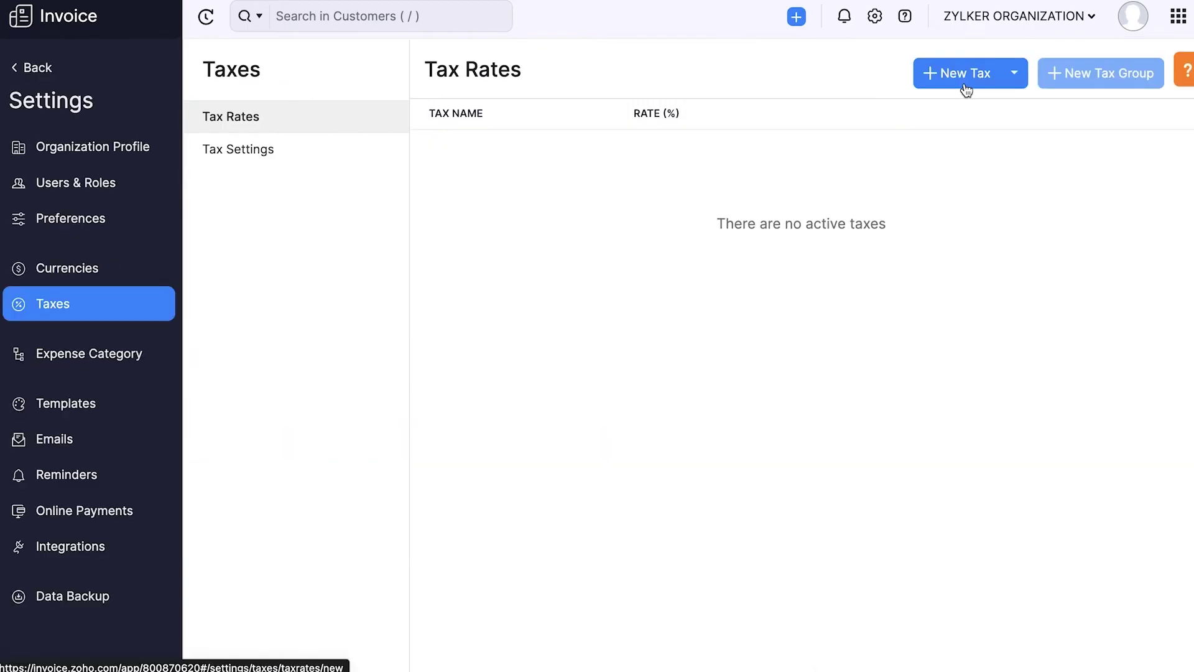
pyautogui.click(963, 73)
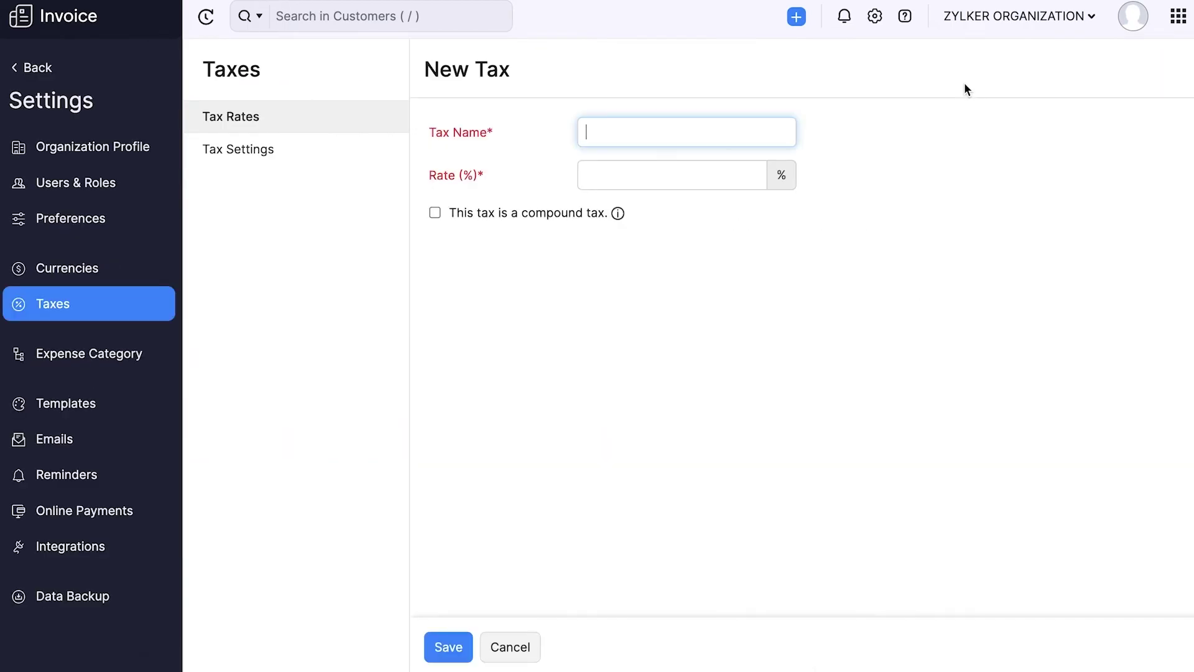
pyautogui.click(778, 131)
pyautogui.write('Standard Rate')
pyautogui.click(750, 168)
pyautogui.write('8')
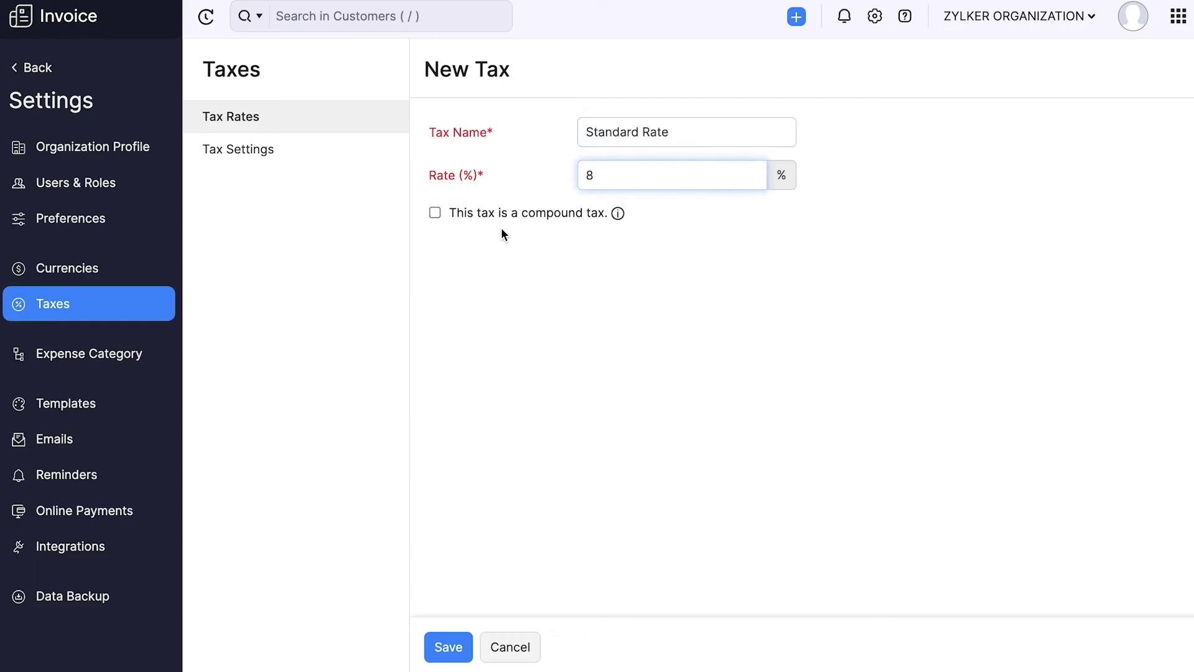
pyautogui.click(434, 214)
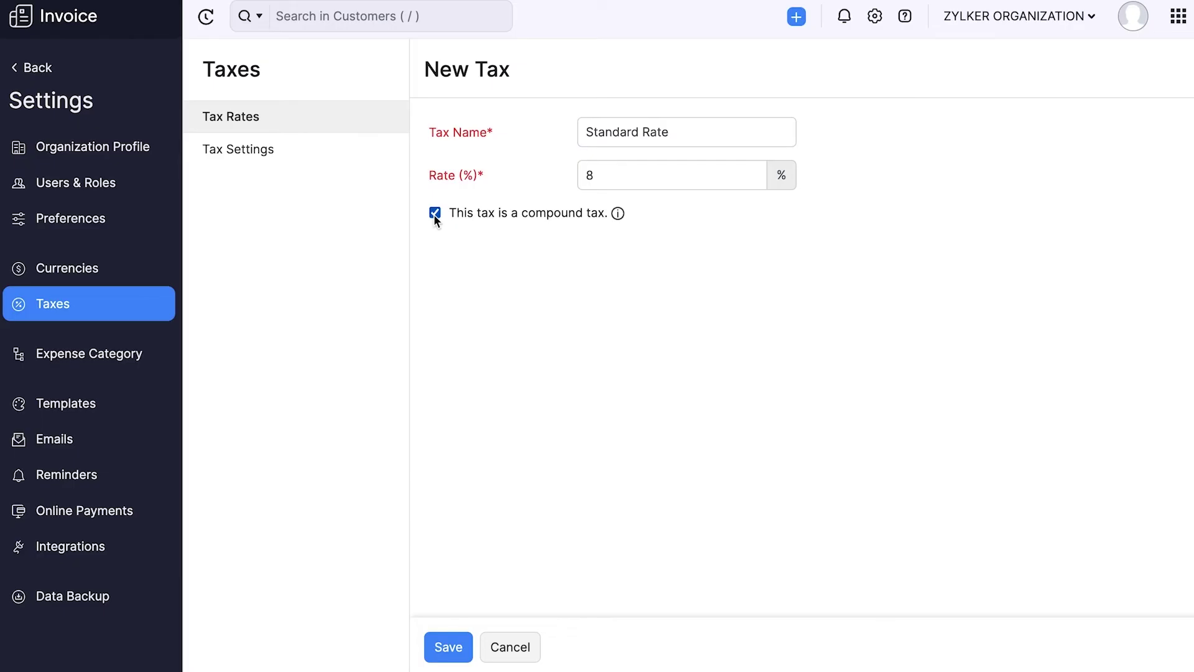
pyautogui.click(438, 645)
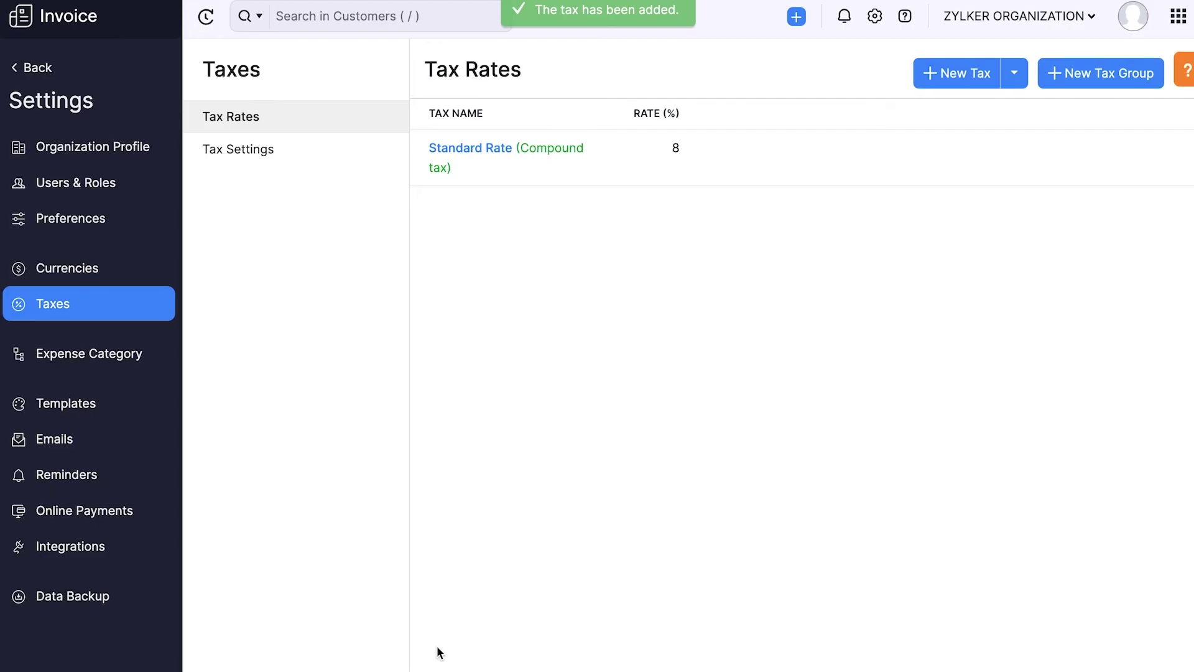
# Step: Dismiss the New Tax Group form without saving and go back to the Dashboard
pyautogui.click(272, 158)
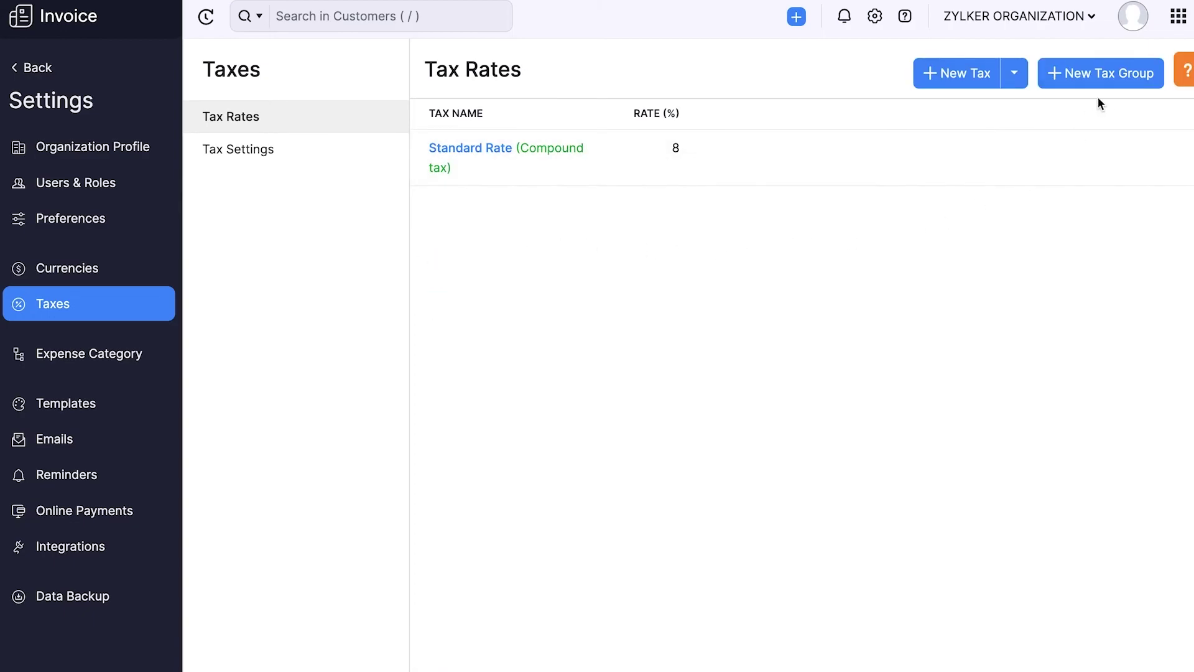
pyautogui.click(1108, 83)
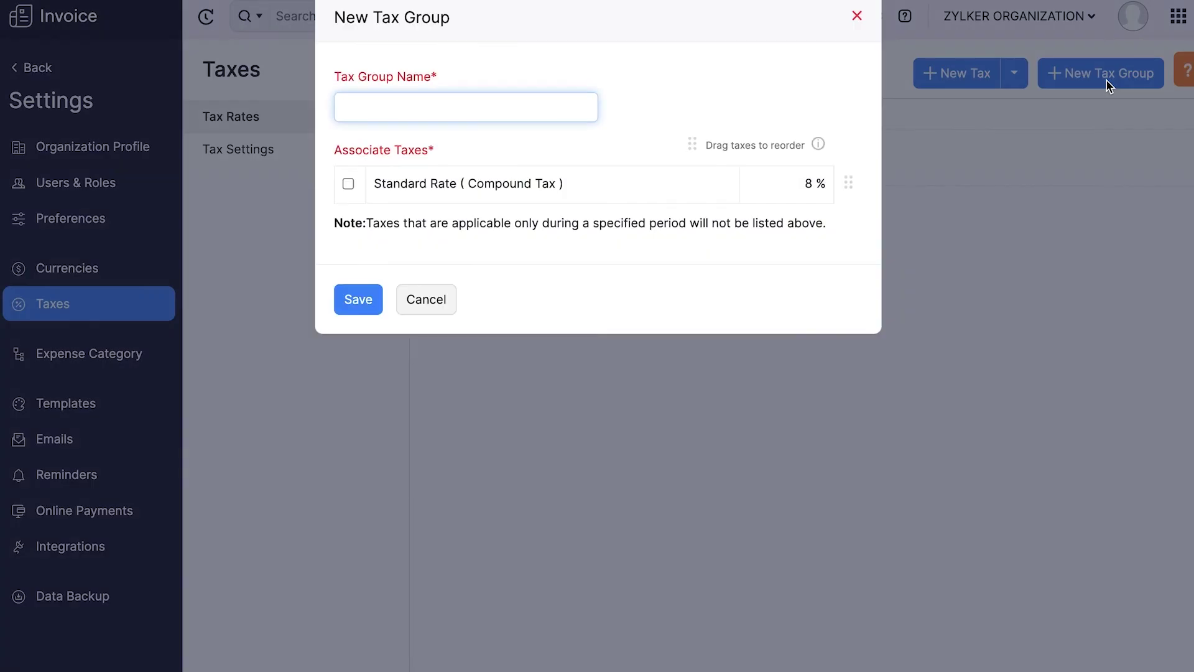
pyautogui.press('Escape')
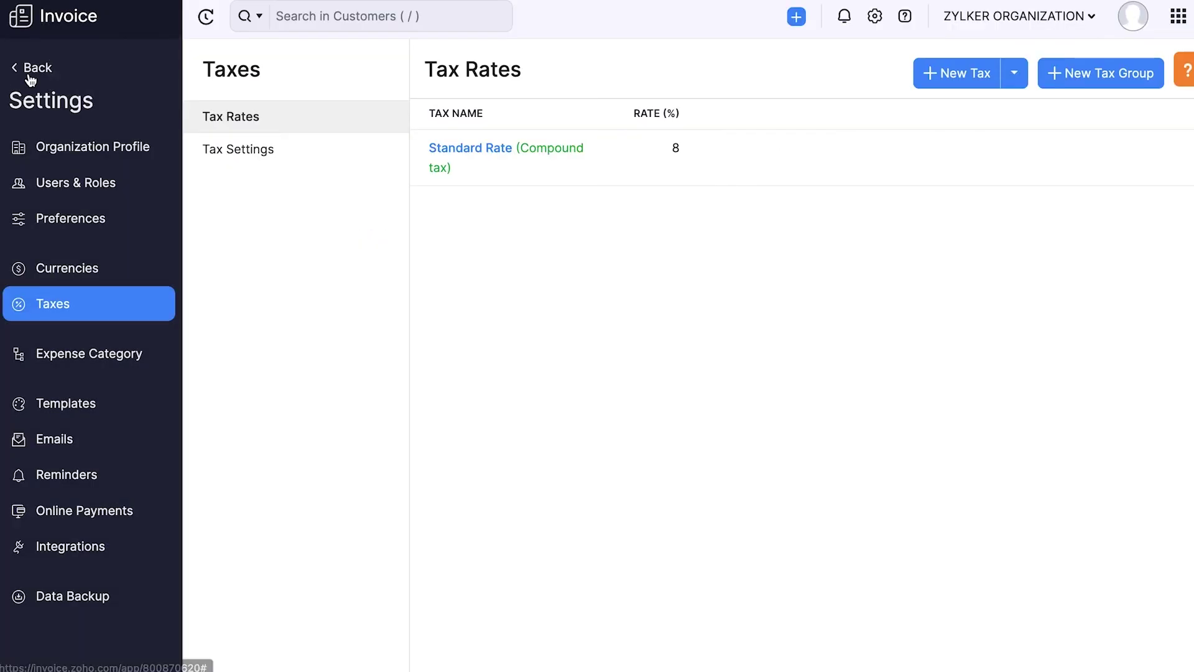
pyautogui.click(38, 67)
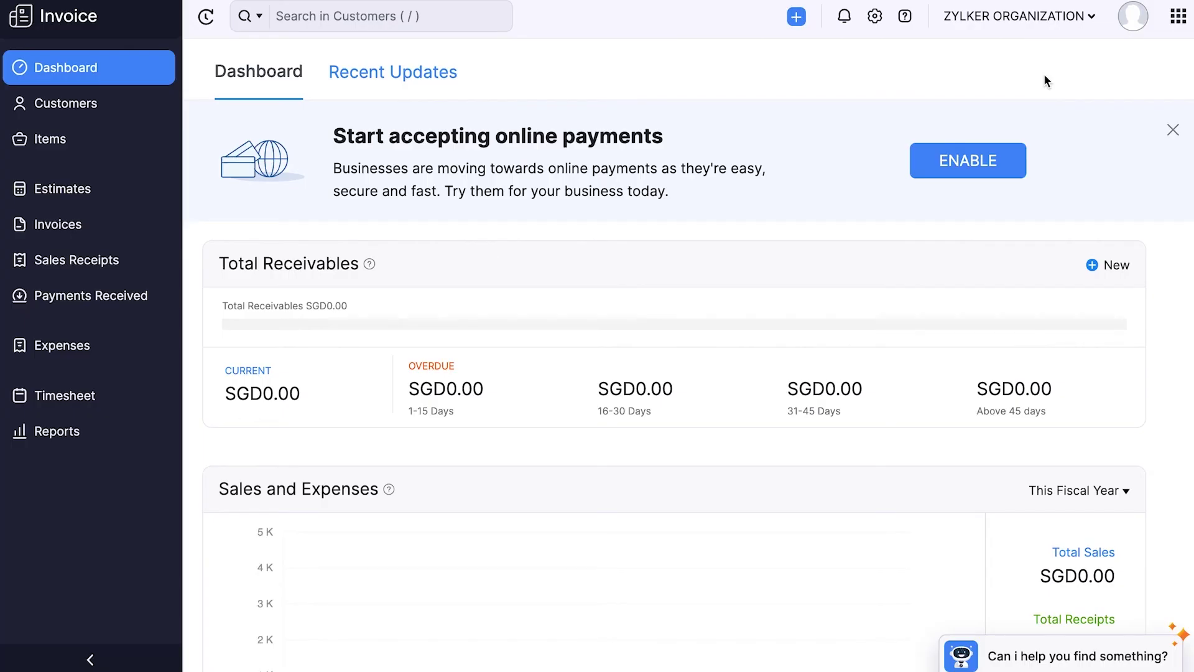
# Step: From the organization menu's Manage page, start a New Organization
pyautogui.click(1086, 27)
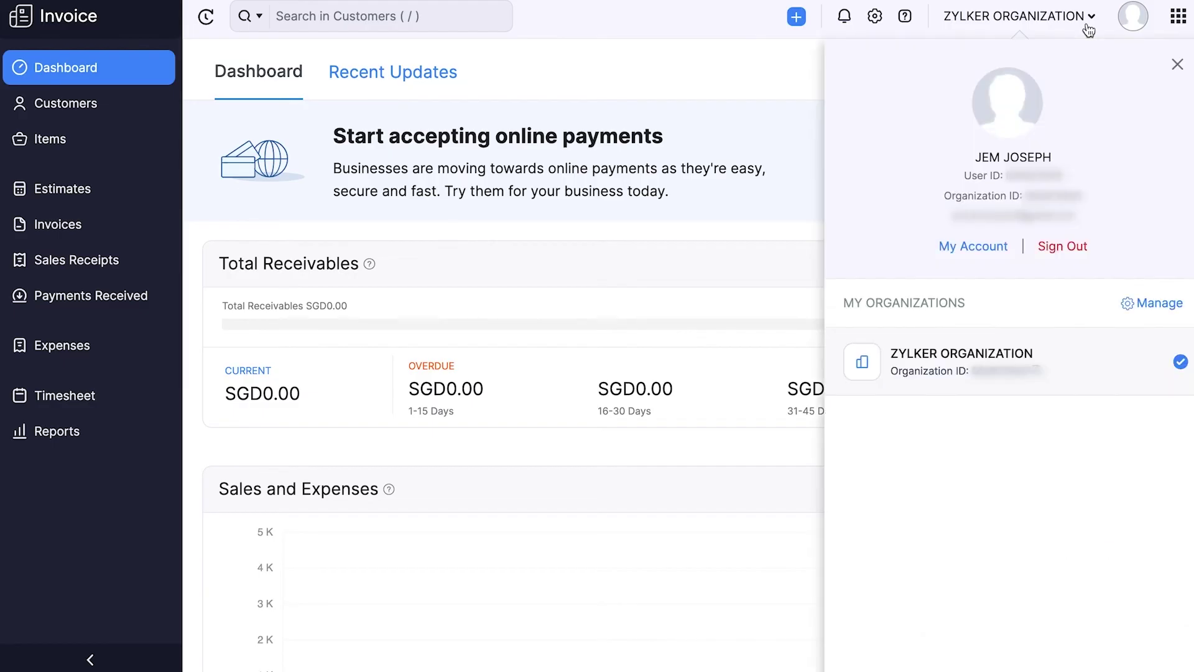
pyautogui.click(1159, 302)
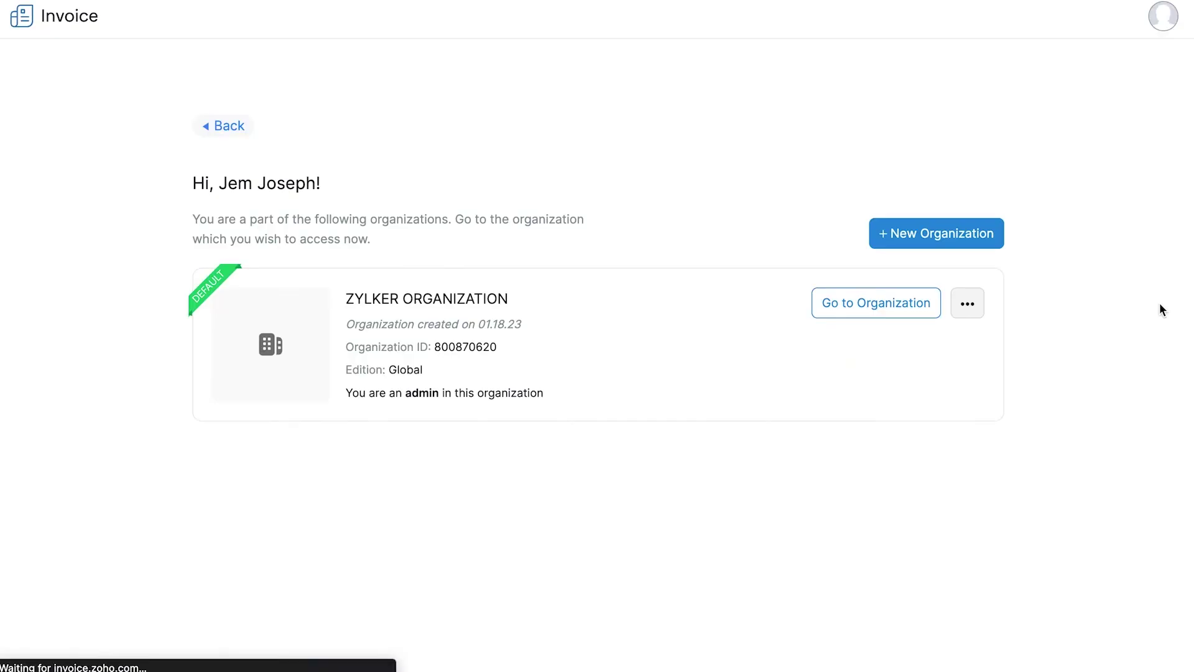
pyautogui.click(962, 241)
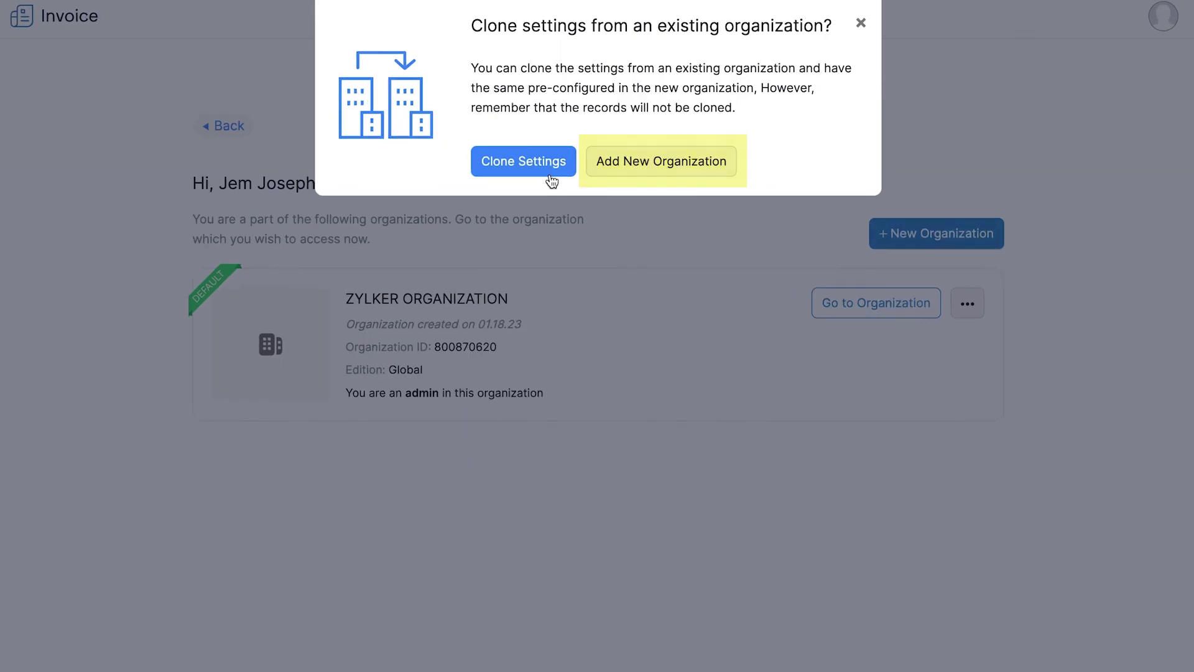
# Step: Clone ZYLKER ORGANIZATION's settings into a new organization named 'Logistics organization'
pyautogui.click(532, 163)
pyautogui.write('Logistics organiz')
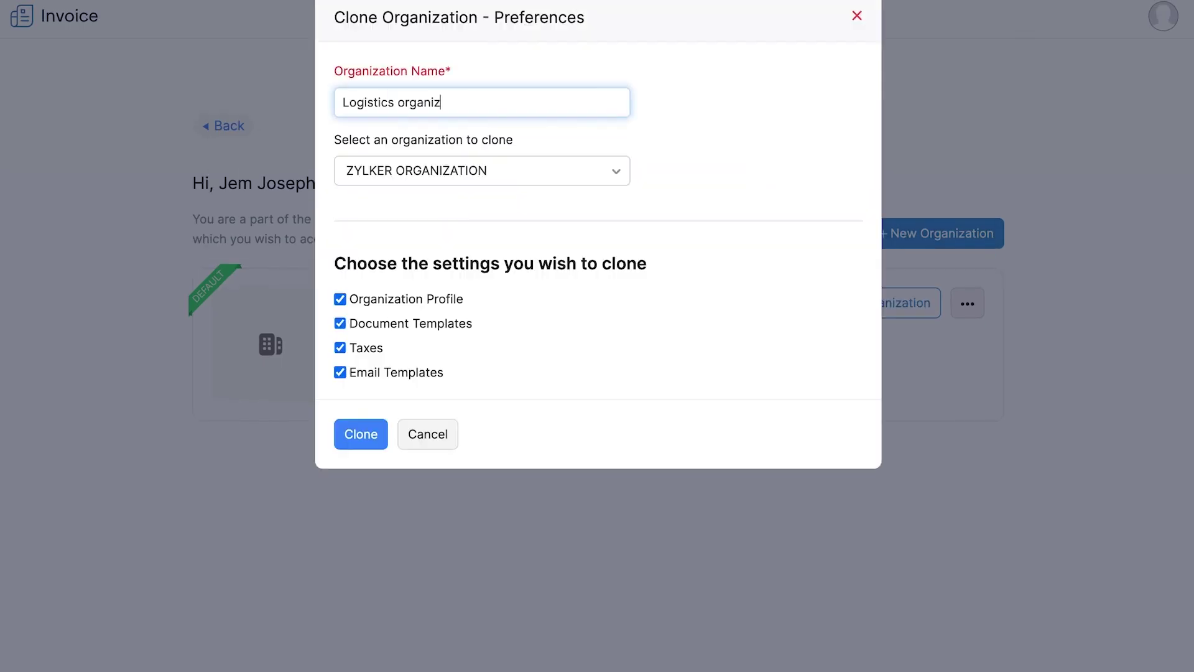
pyautogui.write('ation')
pyautogui.click(551, 181)
pyautogui.click(548, 249)
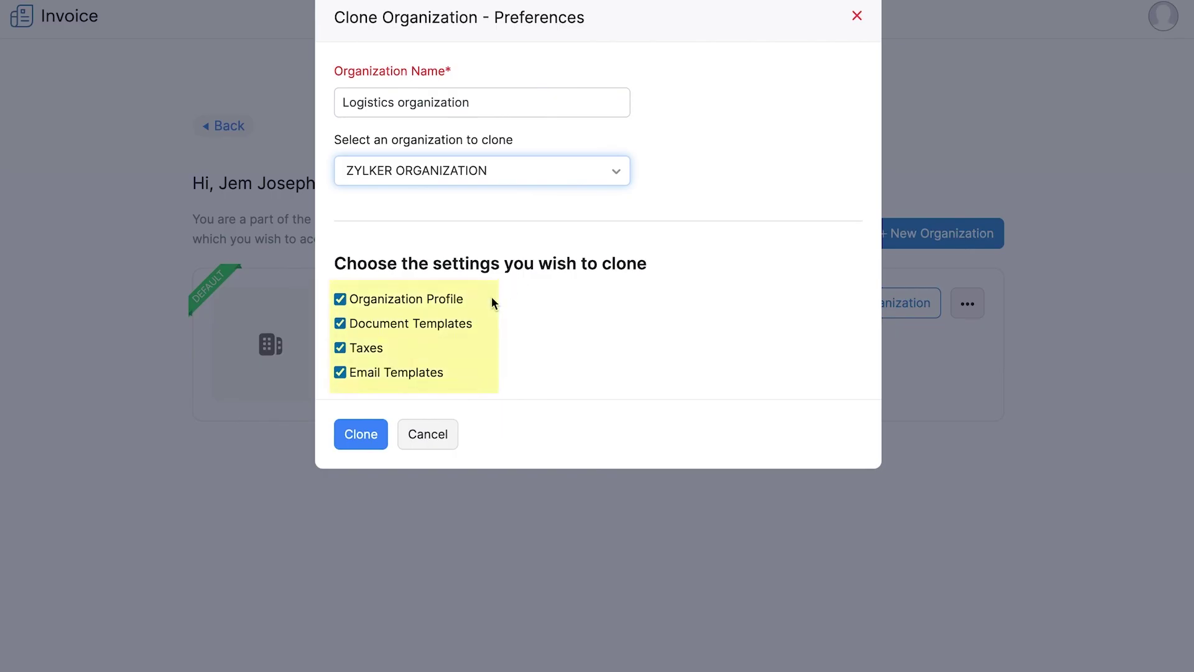
pyautogui.click(373, 435)
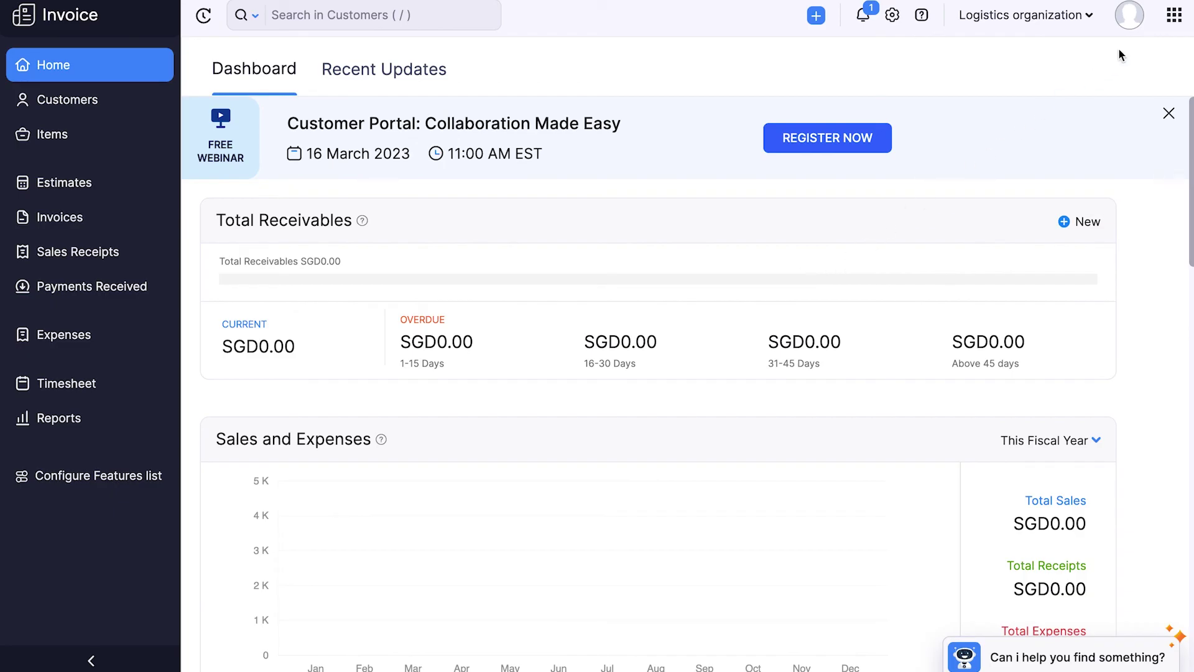
# Step: Show My Organizations to confirm Logistics organization is listed beside ZYLKER ORGANIZATION
pyautogui.click(1129, 19)
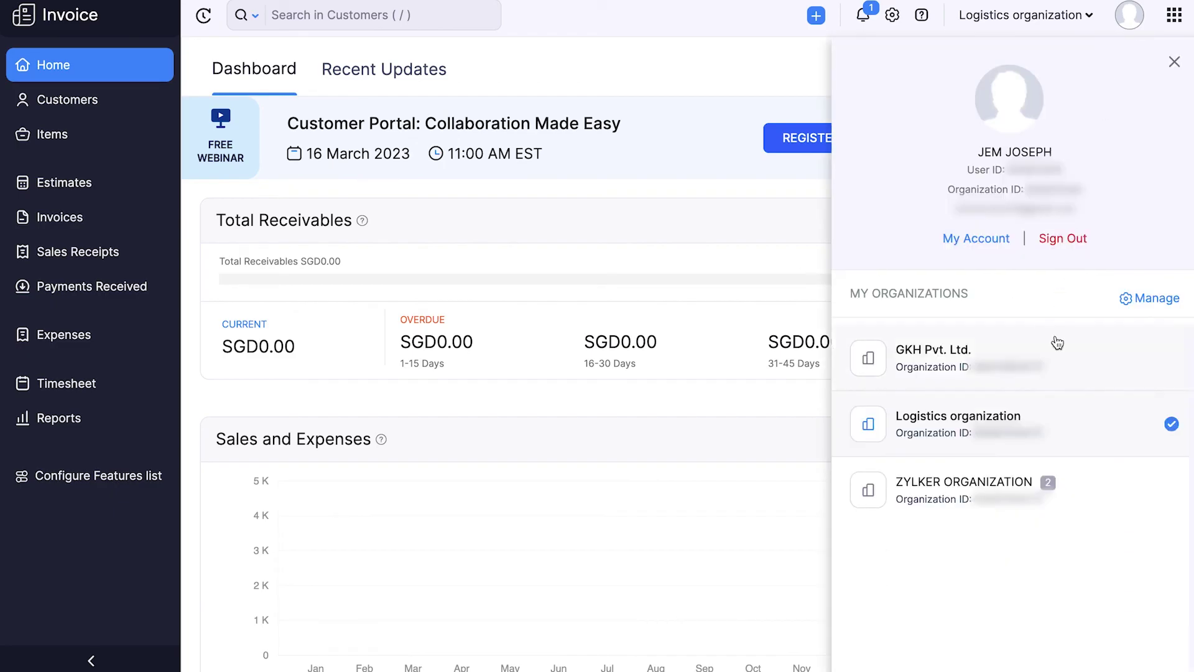